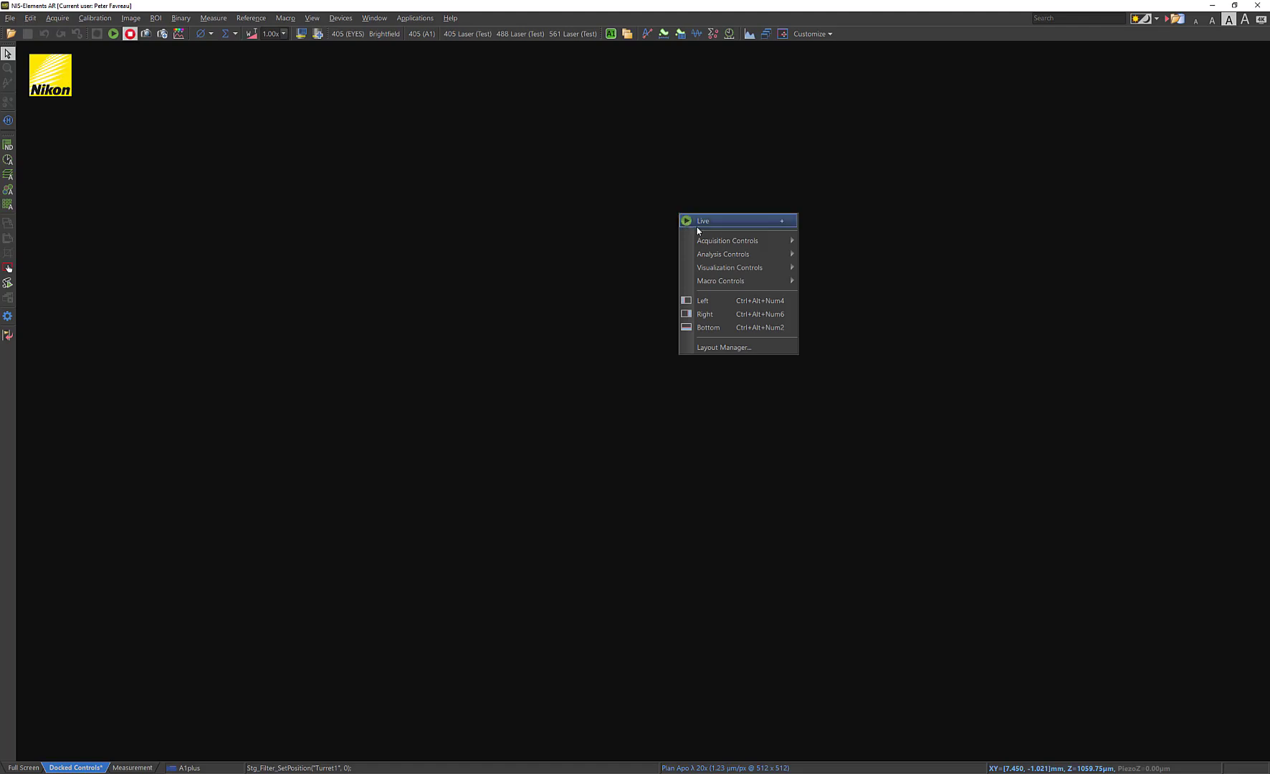
# Open the ND Acquisition settings for the 'test' Z-stack and reposition the window.
pyautogui.moveTo(700, 243)
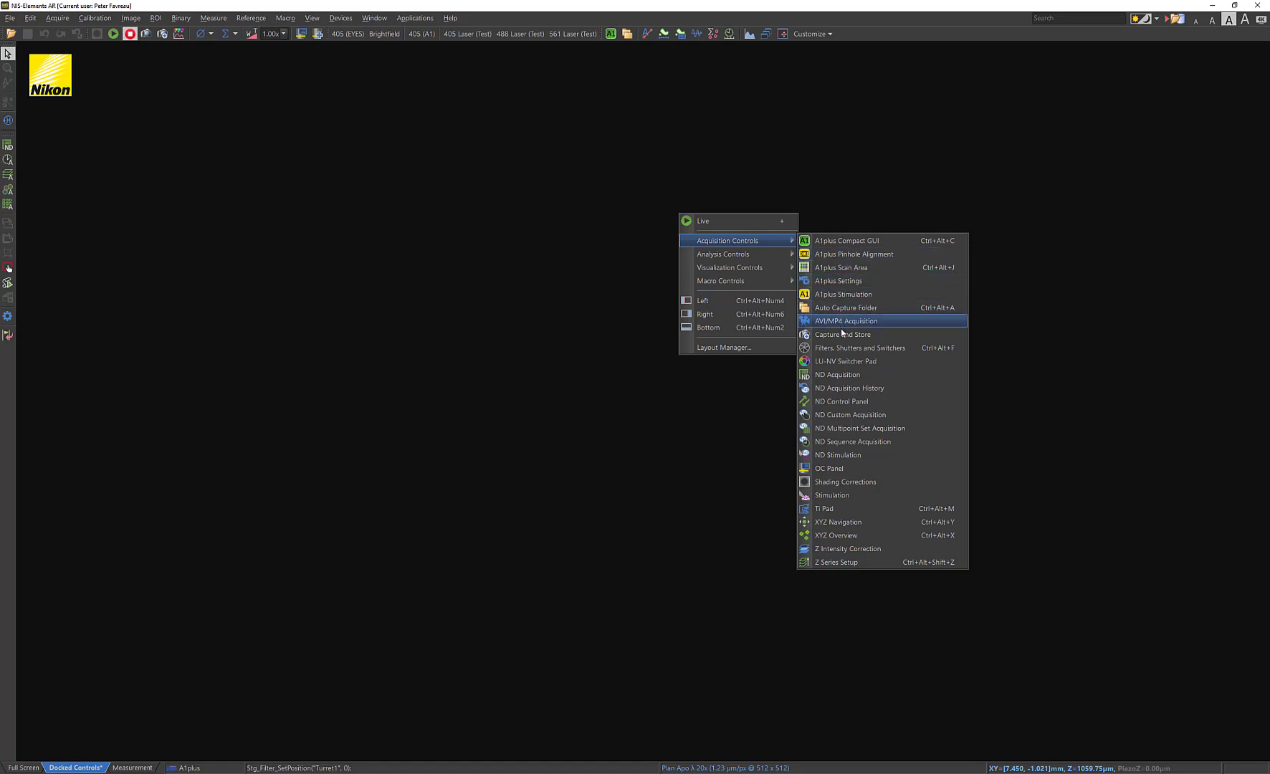
pyautogui.click(835, 376)
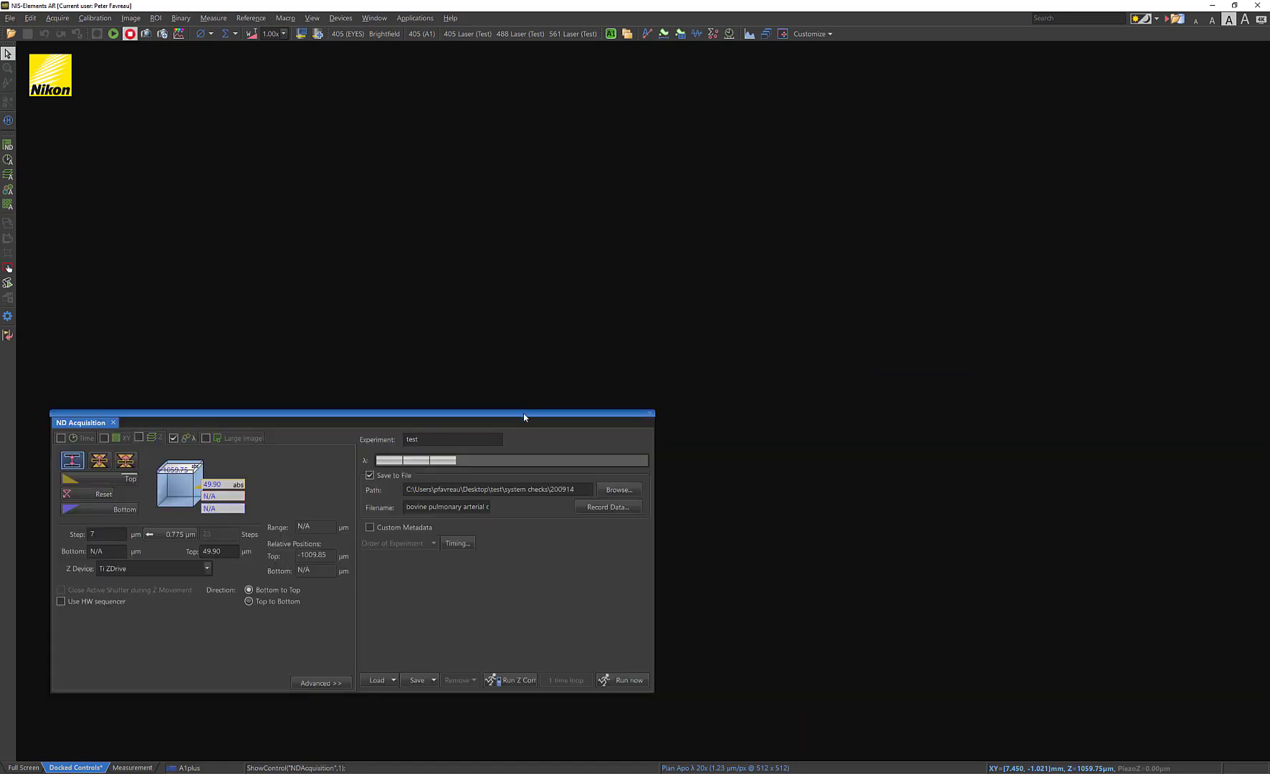
pyautogui.moveTo(523, 414); pyautogui.dragTo(789, 244)
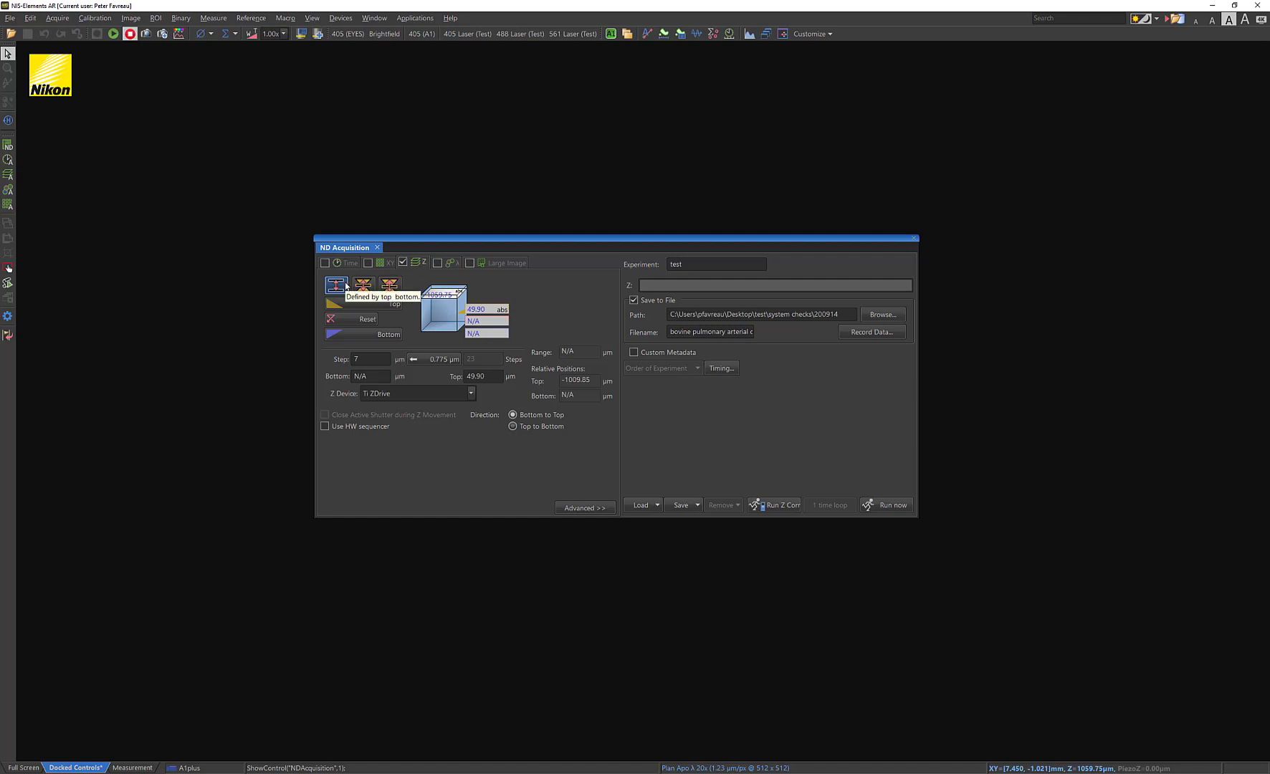
pyautogui.doubleClick(467, 239)
# Open the Ti Pad microscope controls and move them further right.
pyautogui.rightClick(777, 216)
pyautogui.moveTo(838, 242)
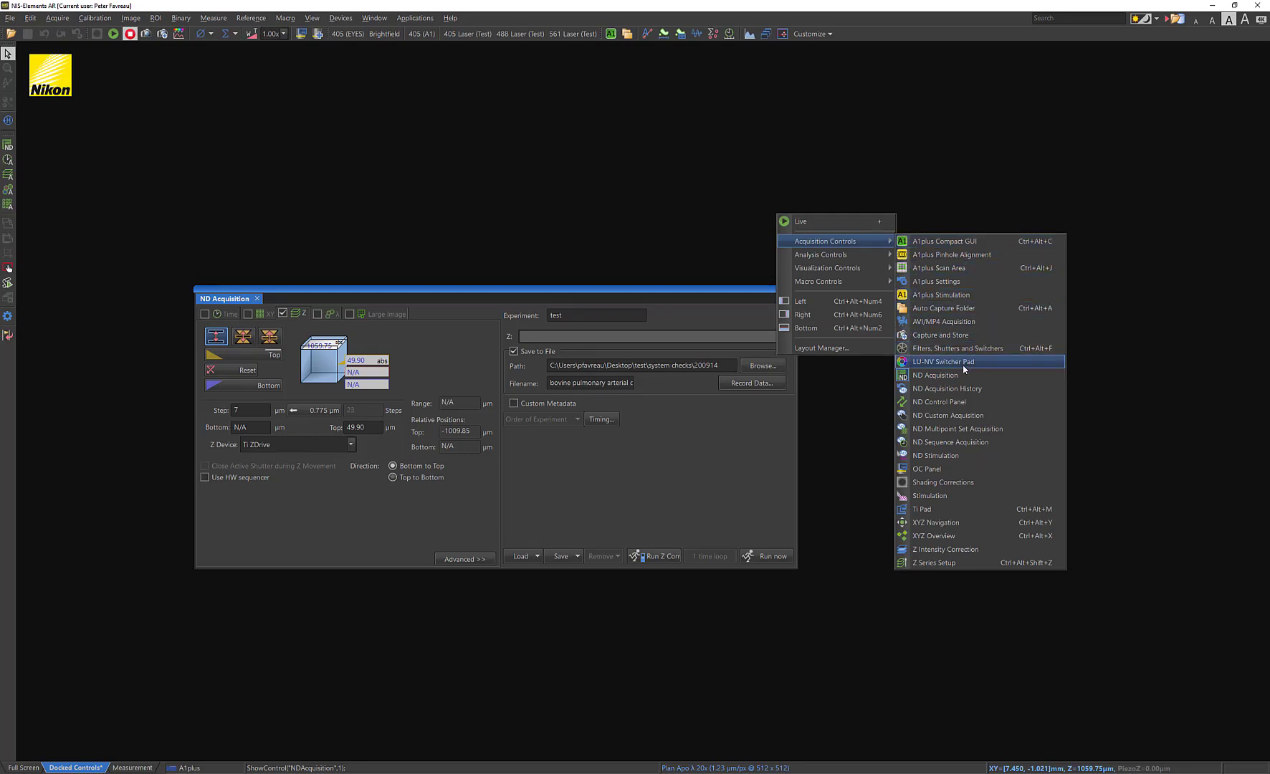
pyautogui.click(957, 509)
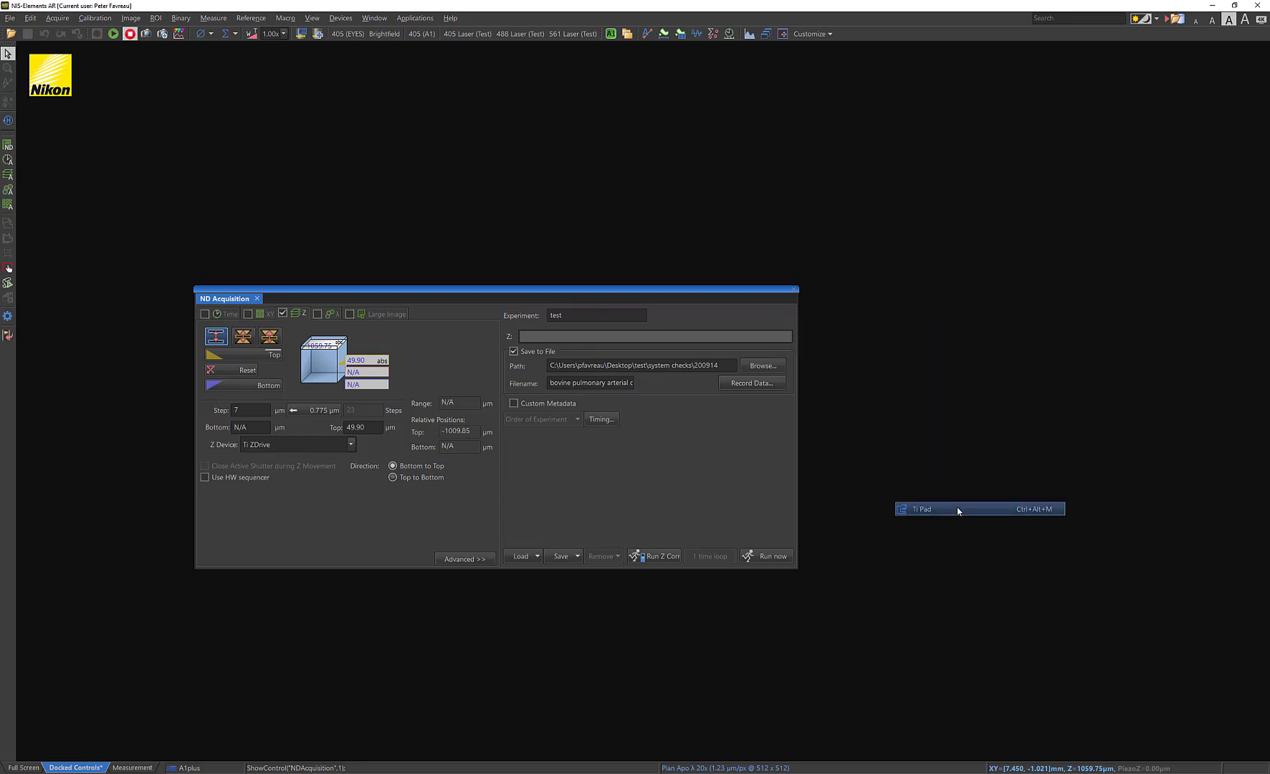
pyautogui.moveTo(806, 64); pyautogui.dragTo(922, 61)
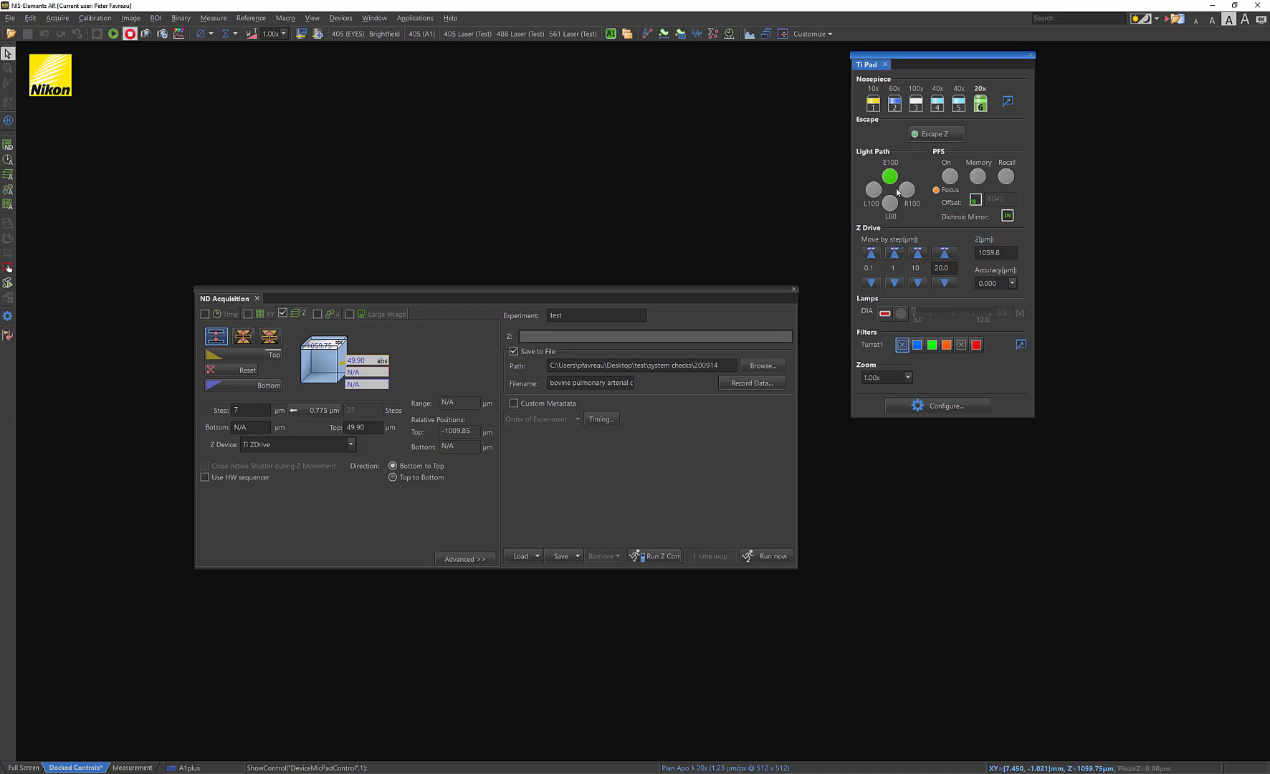
# Open the A1plus Compact GUI scanner controls from the Acquisition Controls menu.
pyautogui.rightClick(877, 471)
pyautogui.moveTo(907, 504)
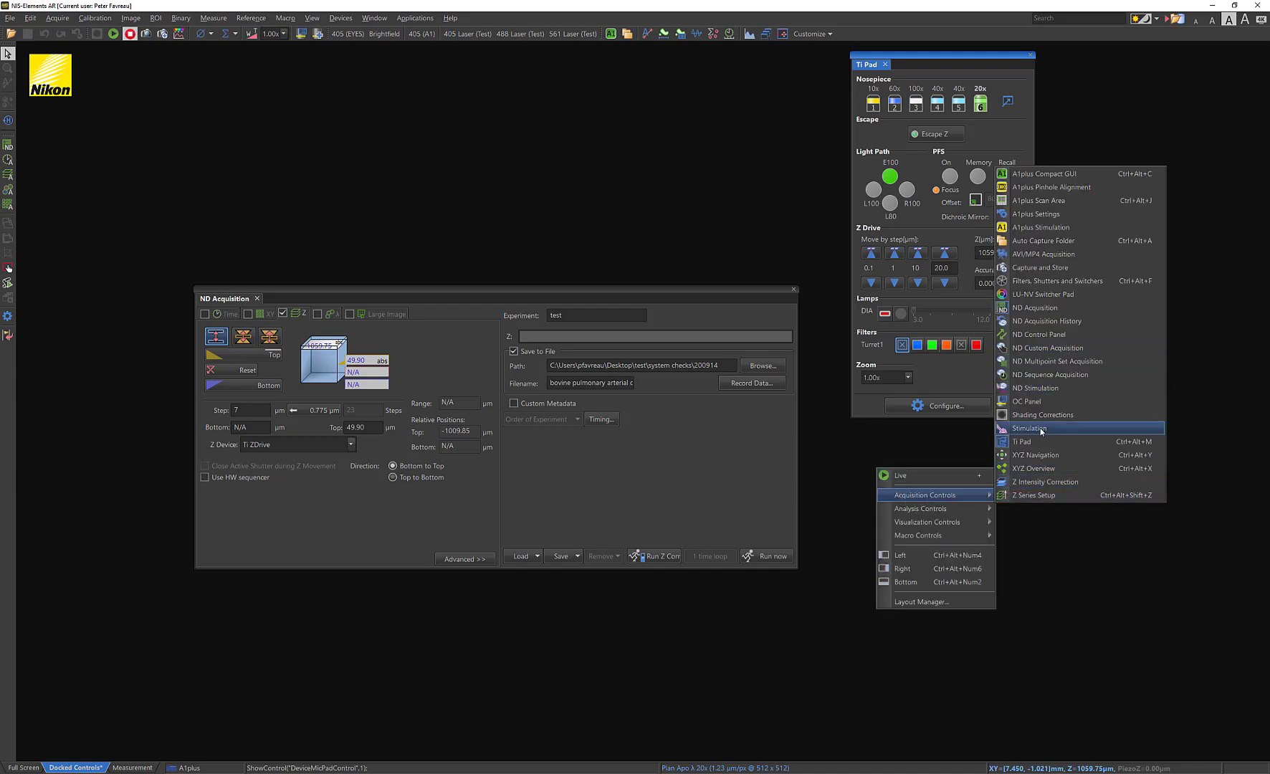
pyautogui.click(1049, 174)
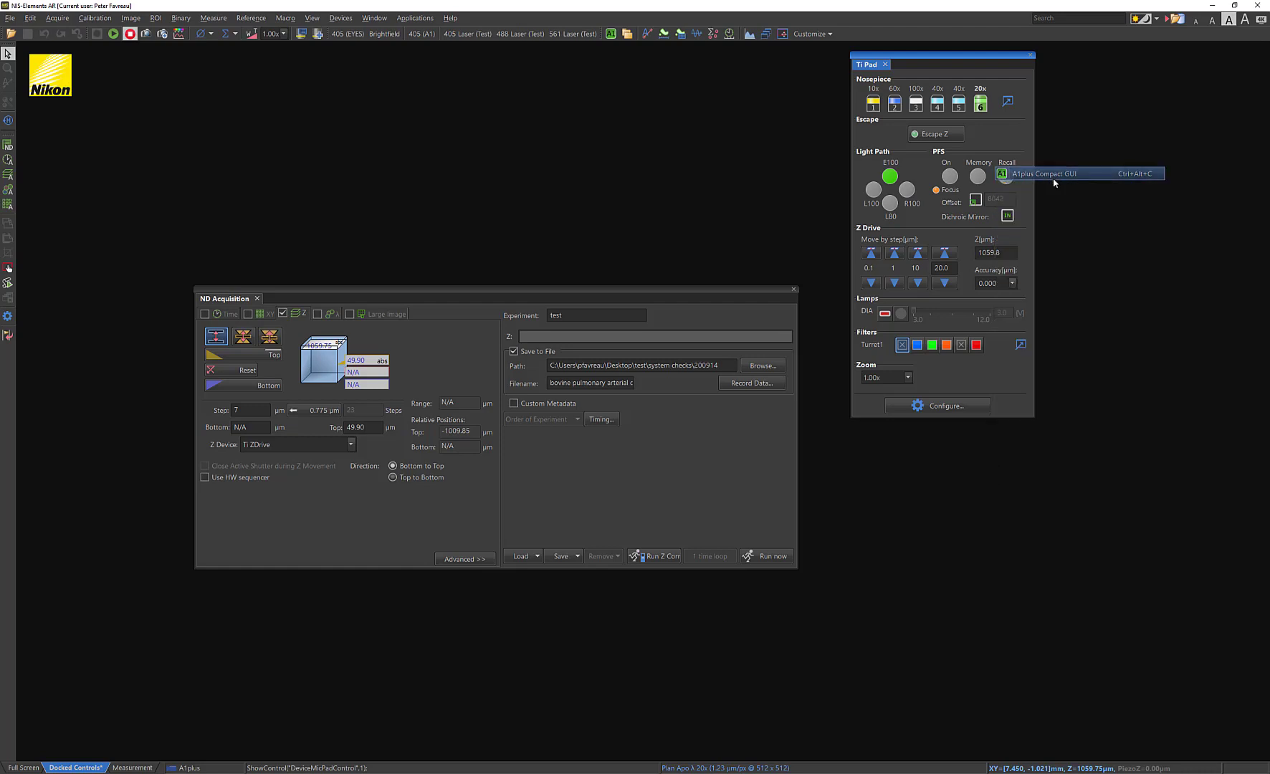
# Place the A1plus Compact GUI scanner controls beside the Ti Pad.
pyautogui.moveTo(1033, 63); pyautogui.dragTo(1077, 56)
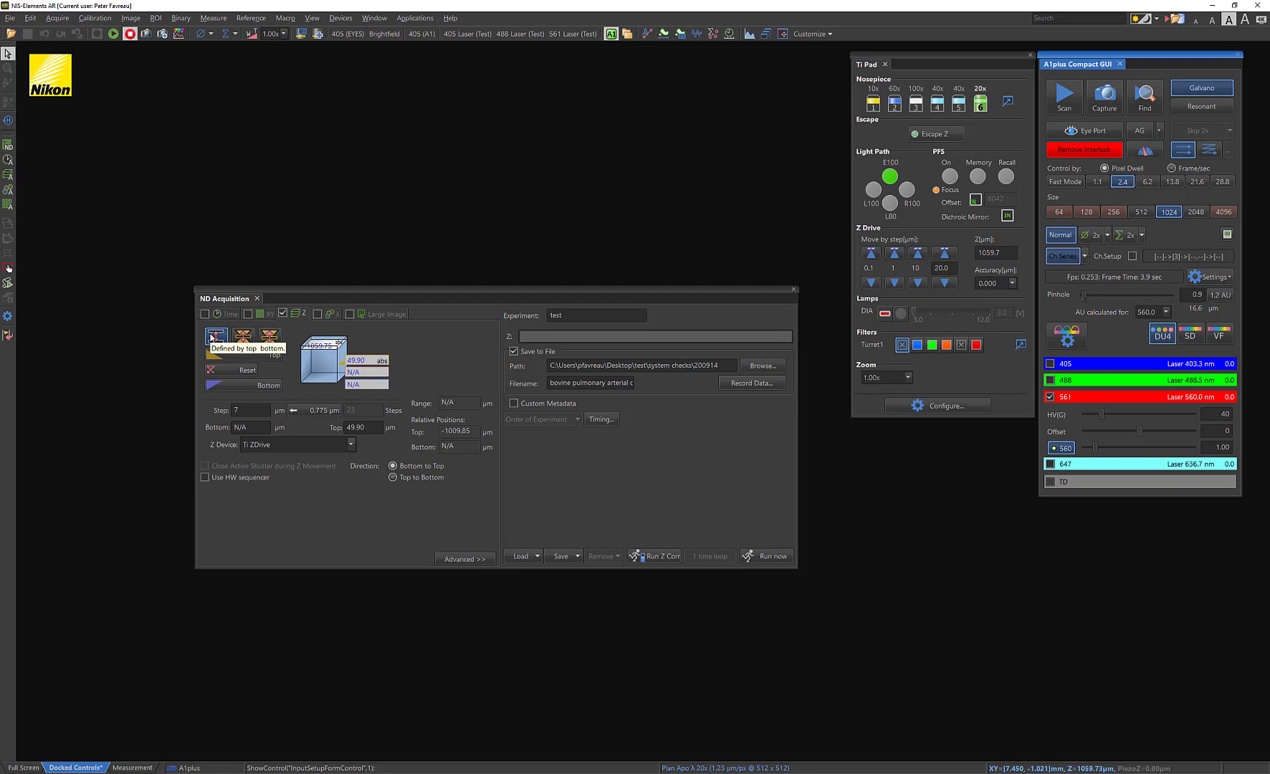
# Reset the stored Z limits to N/A and move ND Acquisition down and left.
pyautogui.click(247, 371)
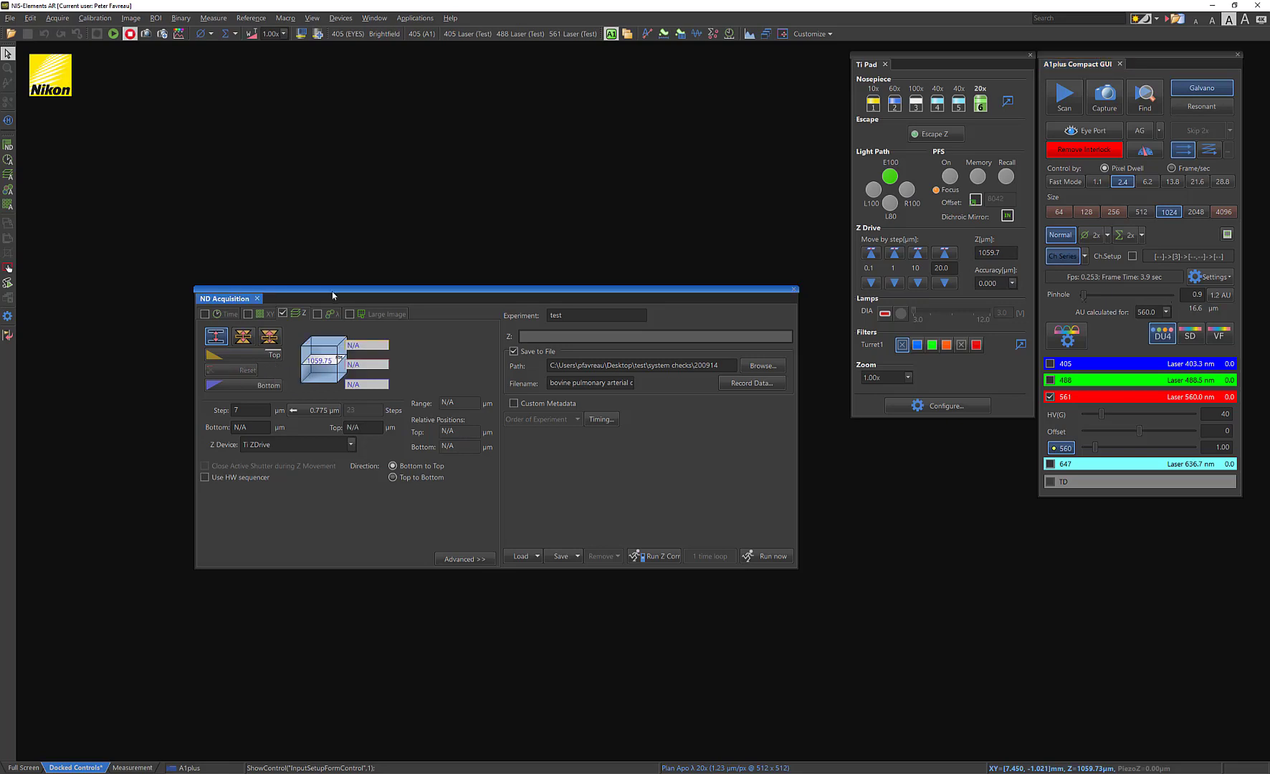
pyautogui.moveTo(332, 294); pyautogui.dragTo(259, 373)
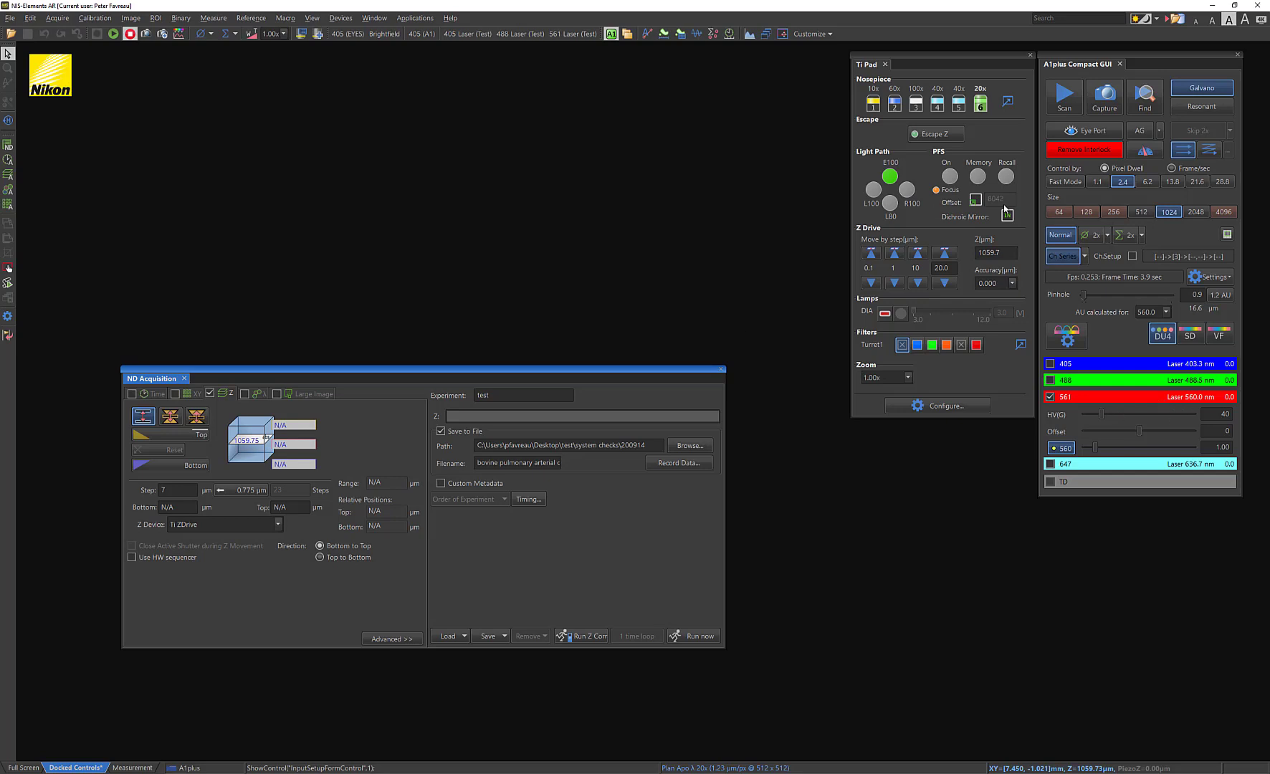
# Set scan size 512, choose 561 Laser (Test), switch to L100, and start live scanning.
pyautogui.click(1144, 214)
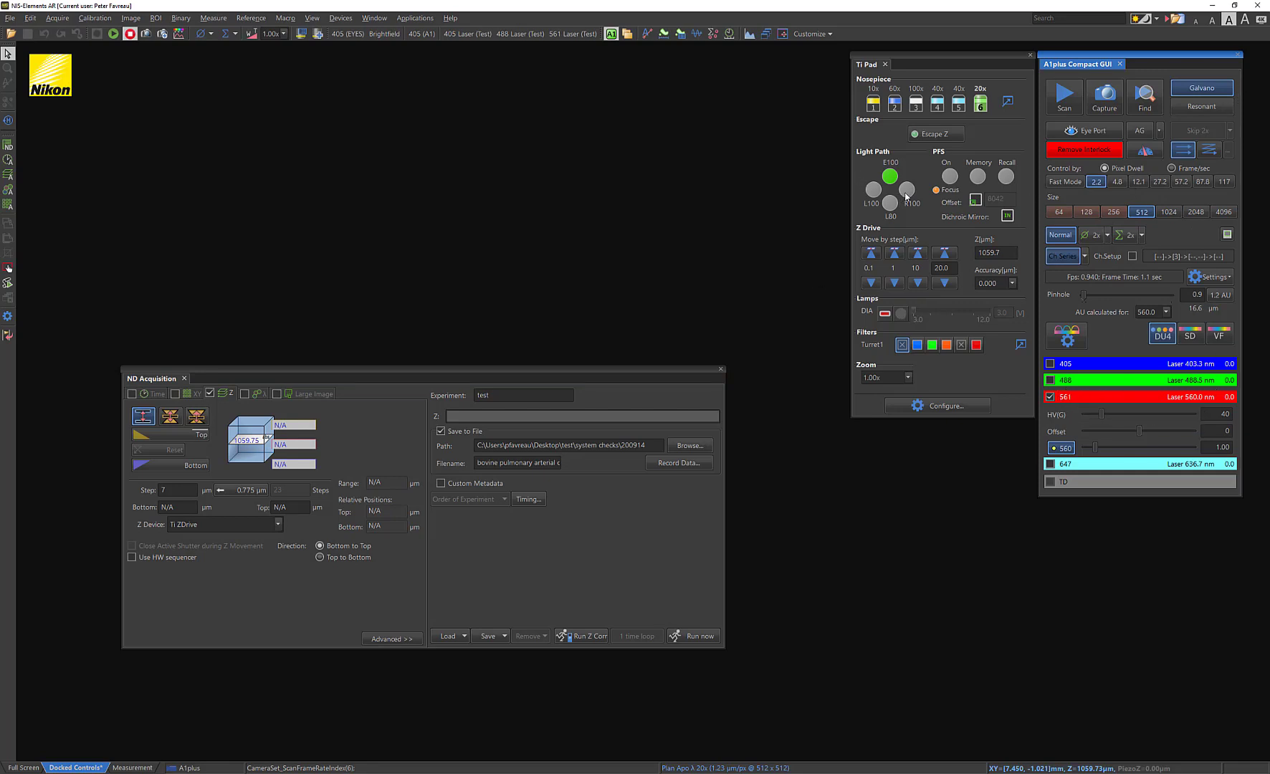
pyautogui.click(574, 33)
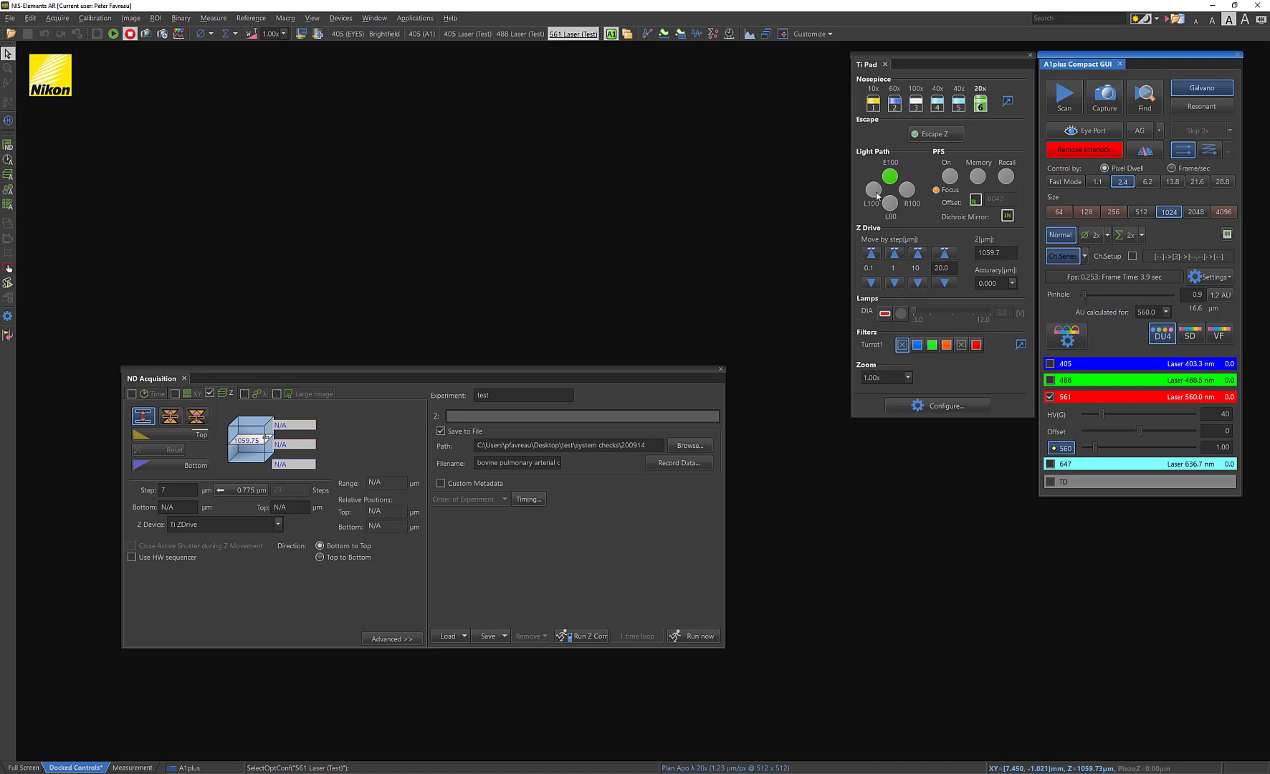
pyautogui.click(874, 191)
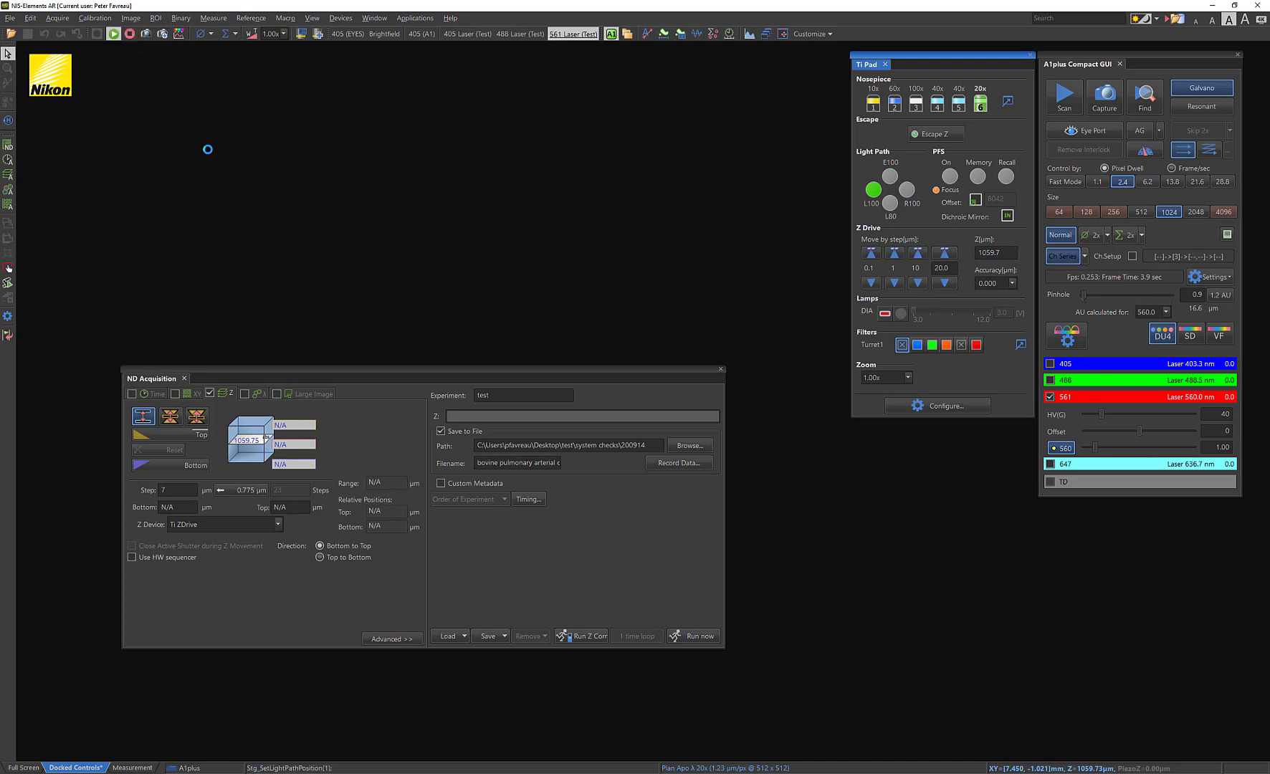
pyautogui.hotkey('ctrl', 'l')
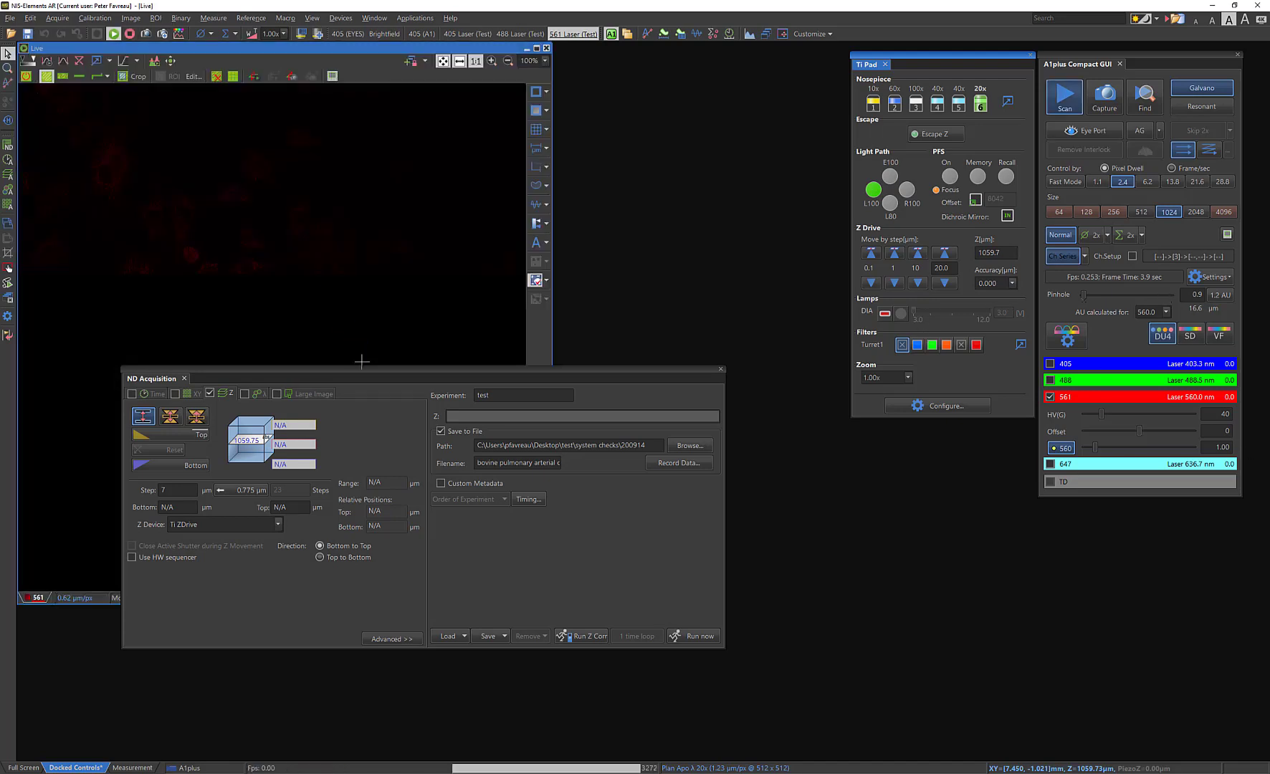
# Move ND Acquisition below the Ti Pad and bring up the control panels menu.
pyautogui.moveTo(360, 367); pyautogui.dragTo(883, 415)
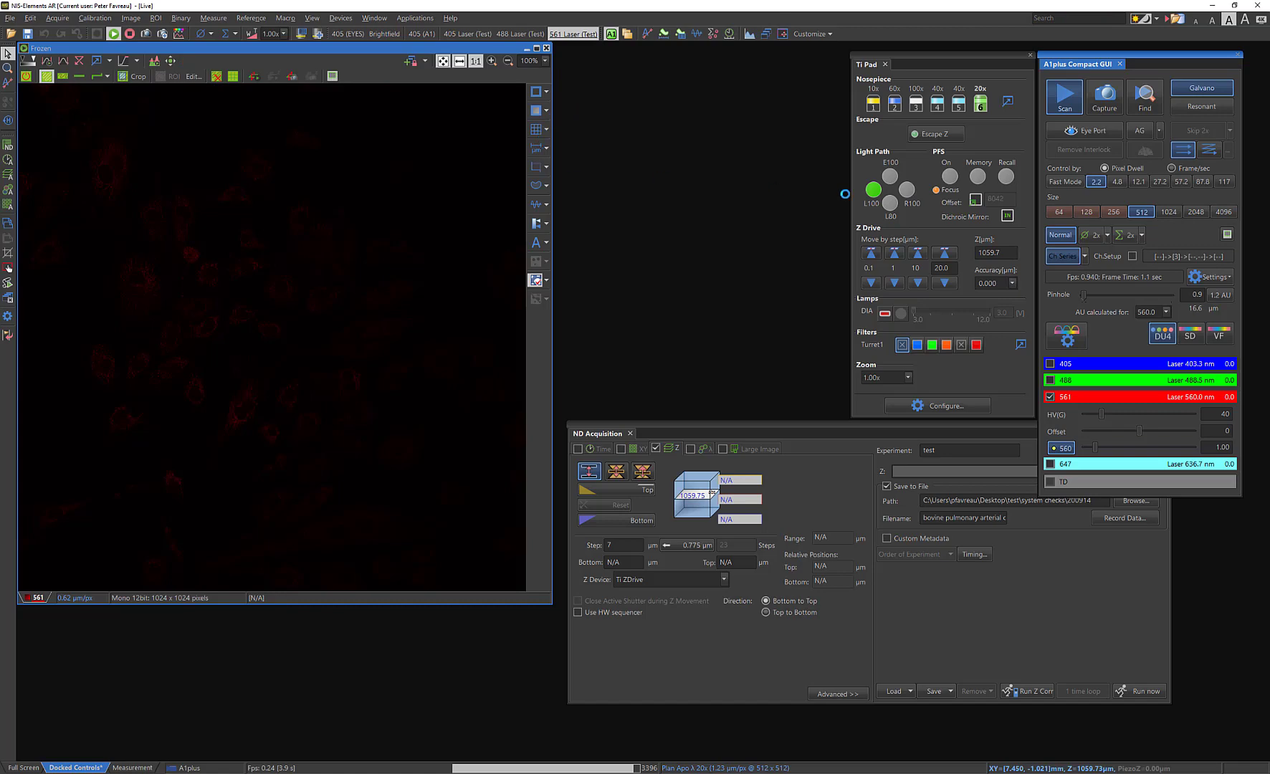
pyautogui.rightClick(716, 132)
# Open the LUTs histogram beside the live image and enable automatic LUT contrast.
pyautogui.moveTo(754, 187)
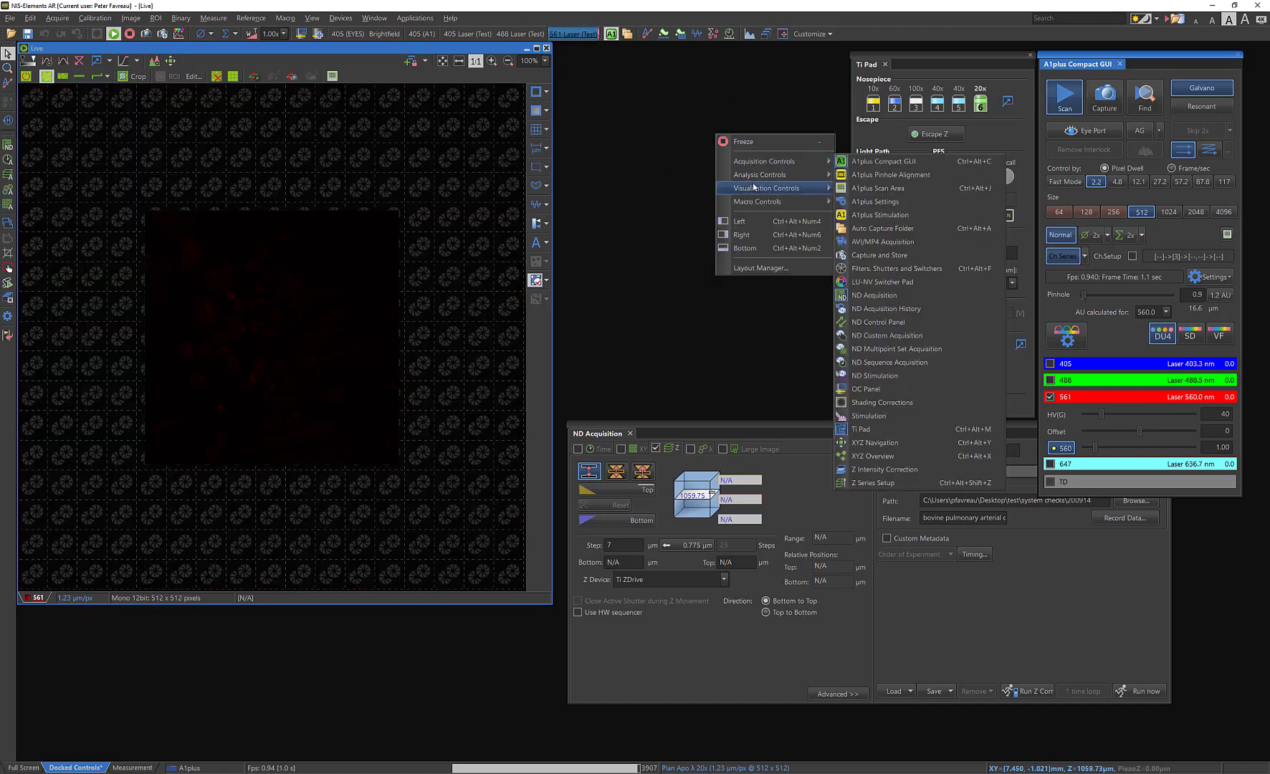
pyautogui.click(893, 217)
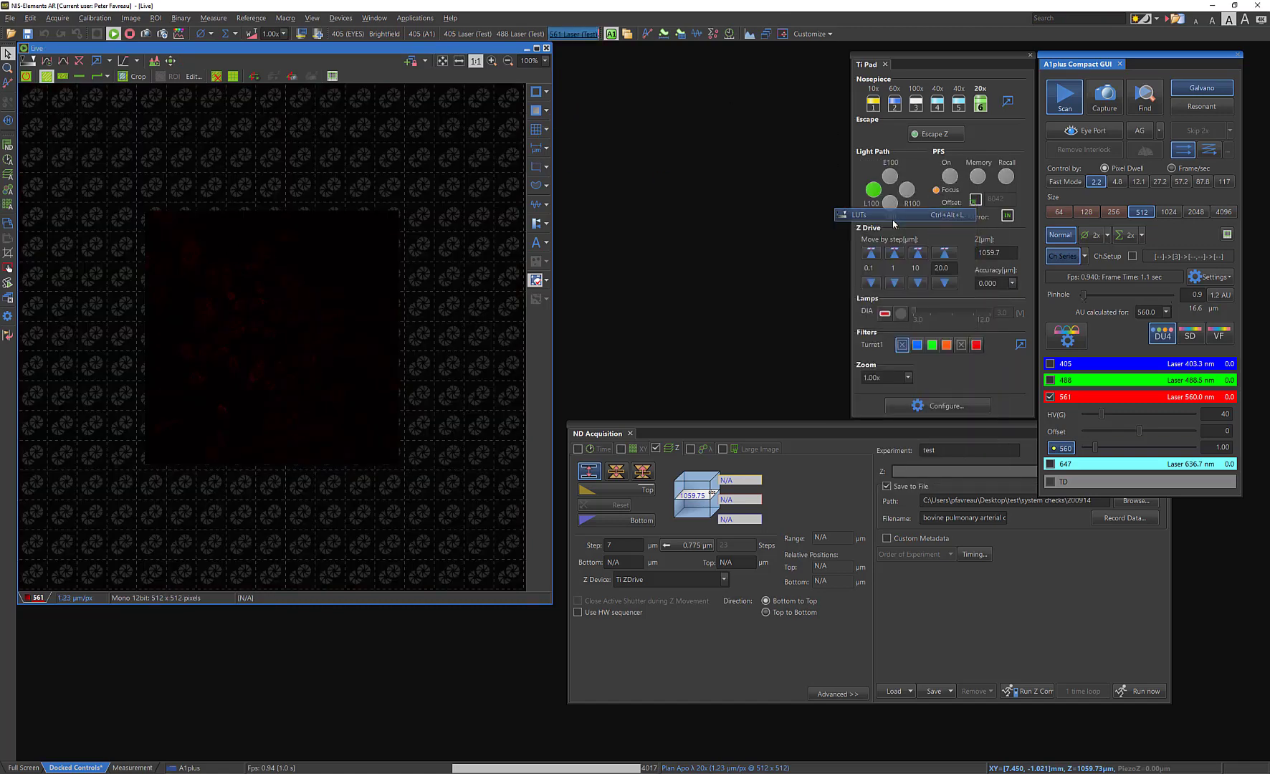
pyautogui.moveTo(570, 51); pyautogui.dragTo(615, 47)
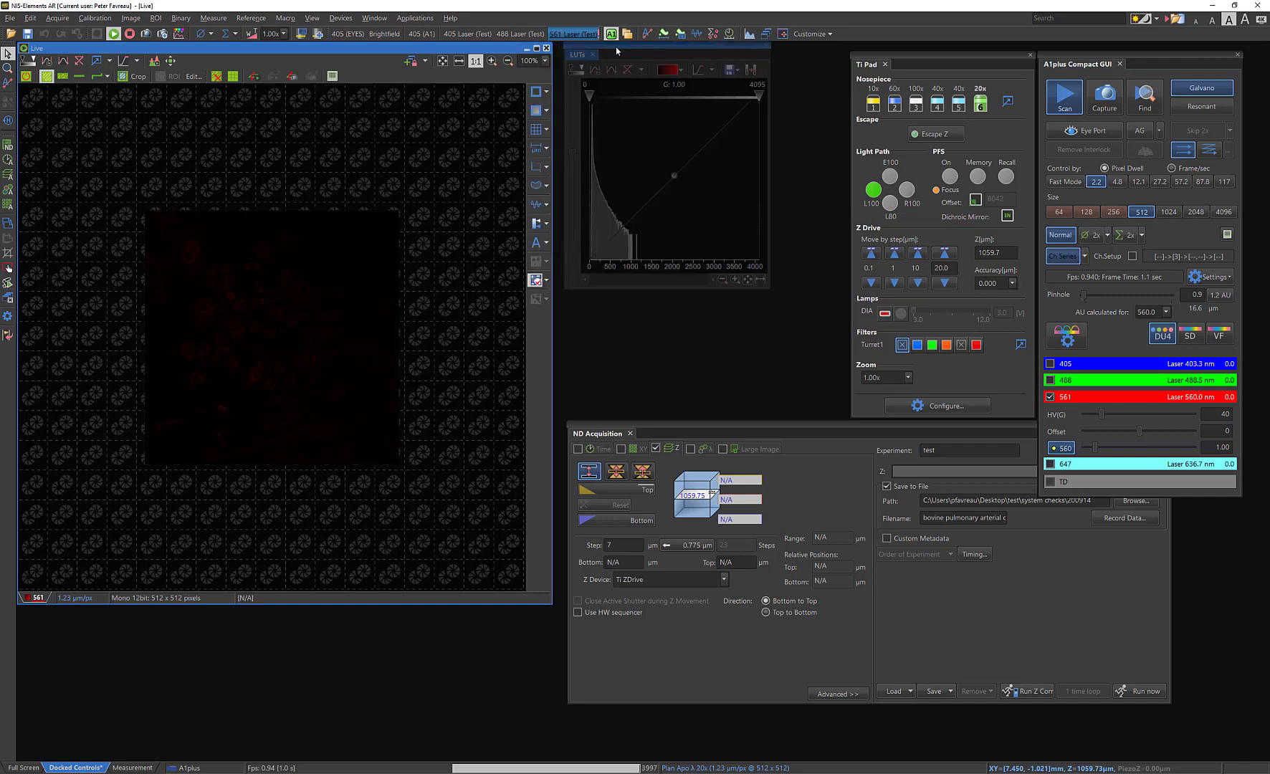
pyautogui.click(595, 71)
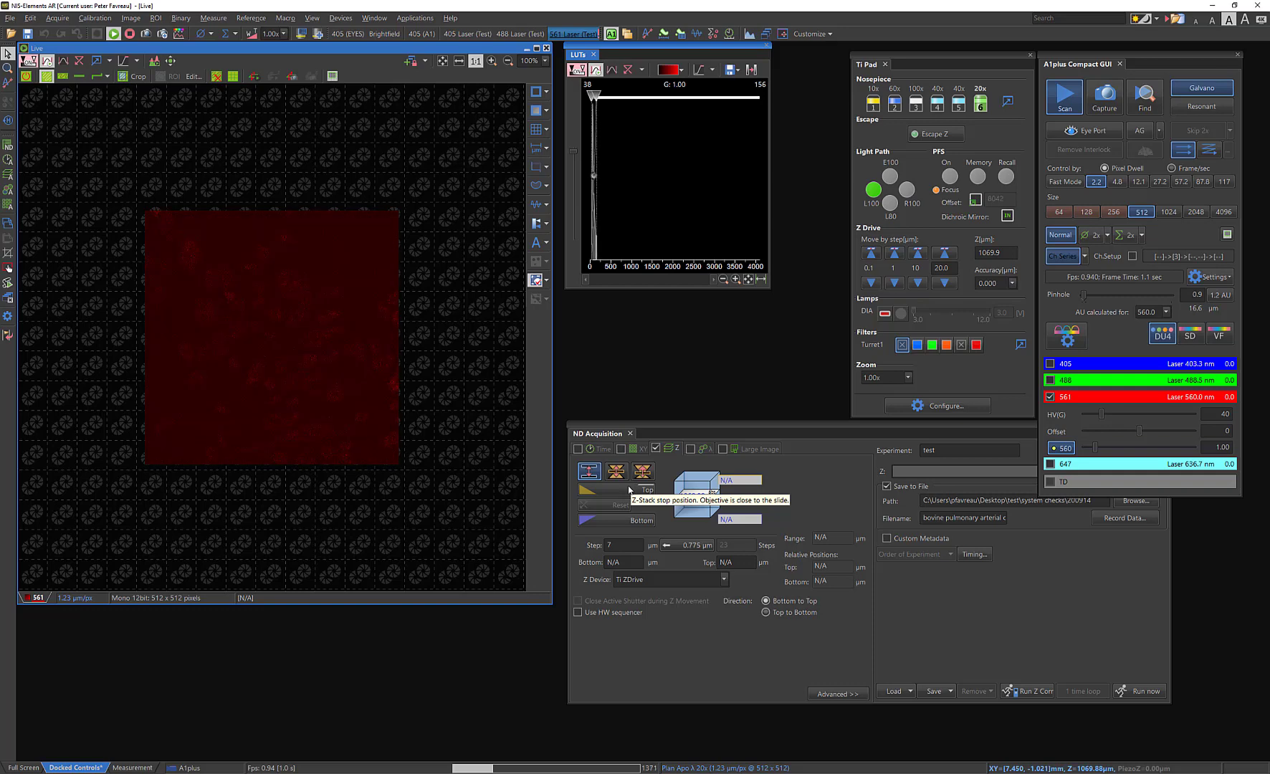
# Mark the Z-stack top at 1069.88 µm and the bottom at 1053.17 µm.
pyautogui.click(629, 490)
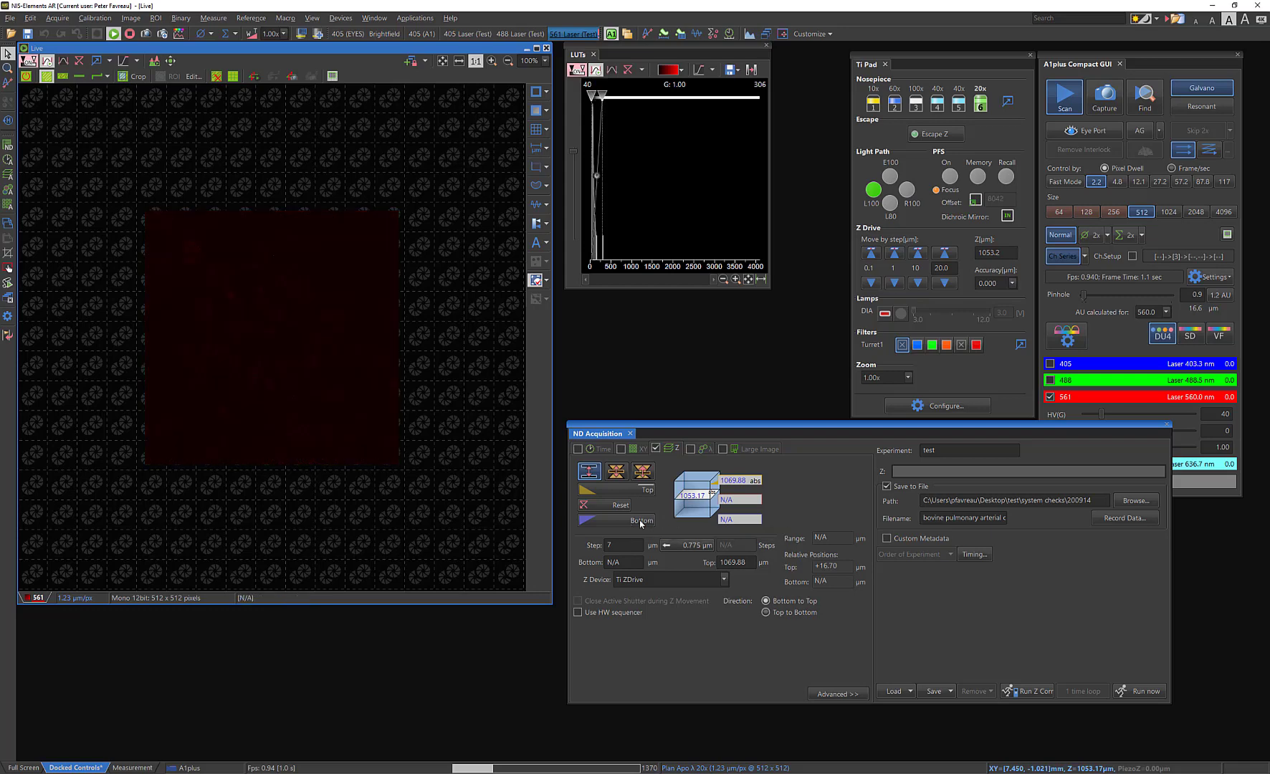
pyautogui.click(618, 521)
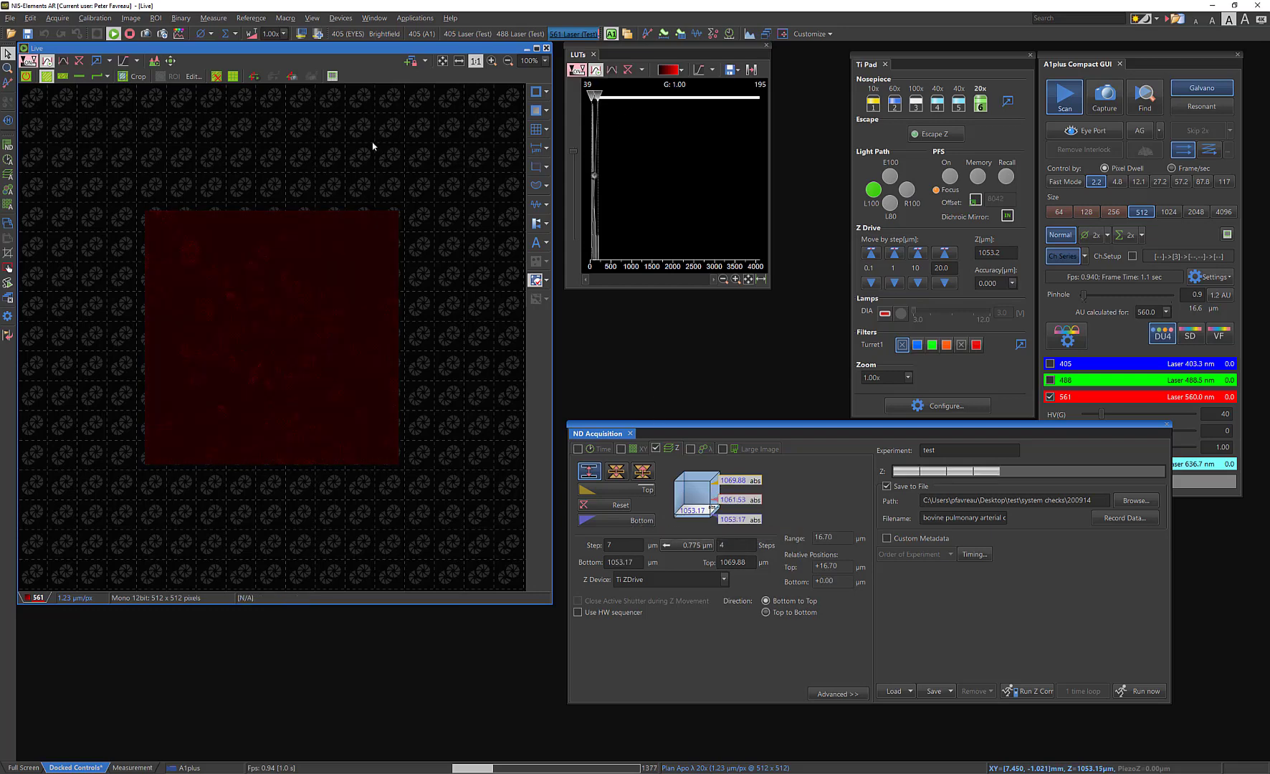
# Stop the live scan and move focus via the stack top to the 1061.53 µm mid-plane.
pyautogui.click(131, 34)
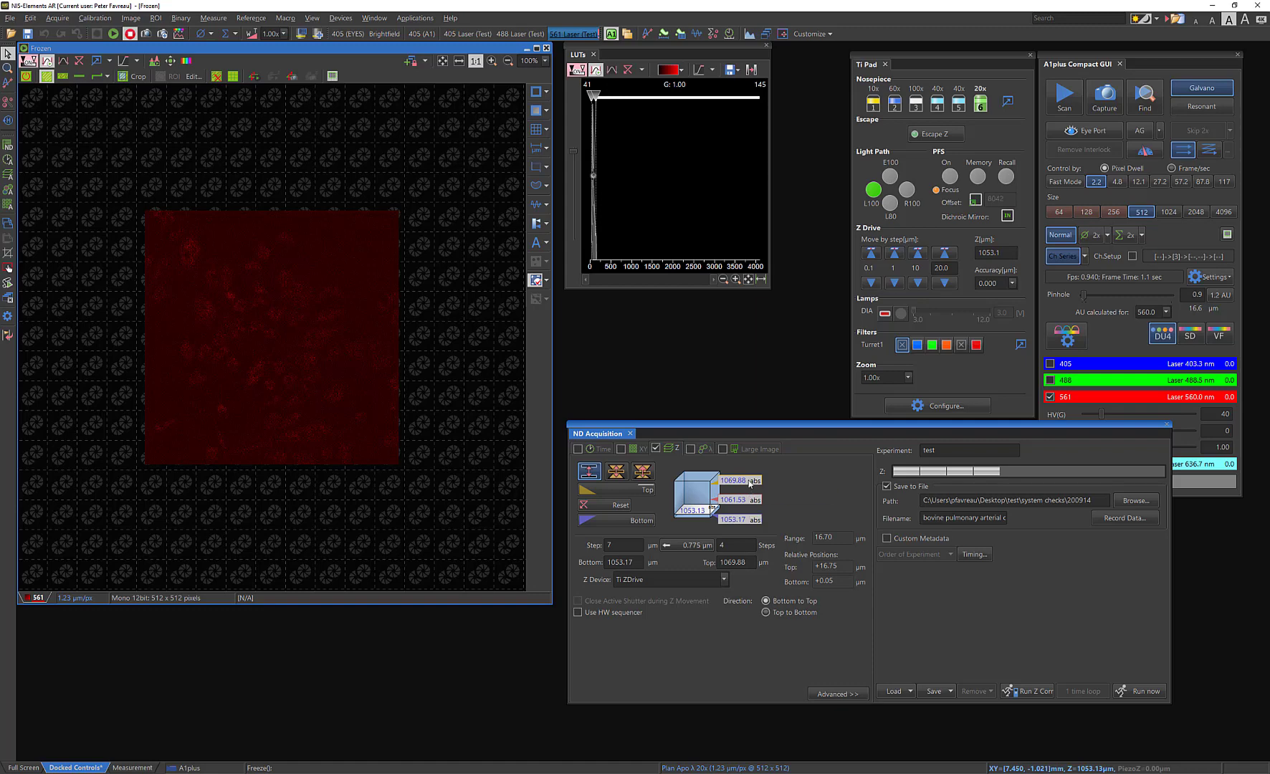
pyautogui.click(750, 484)
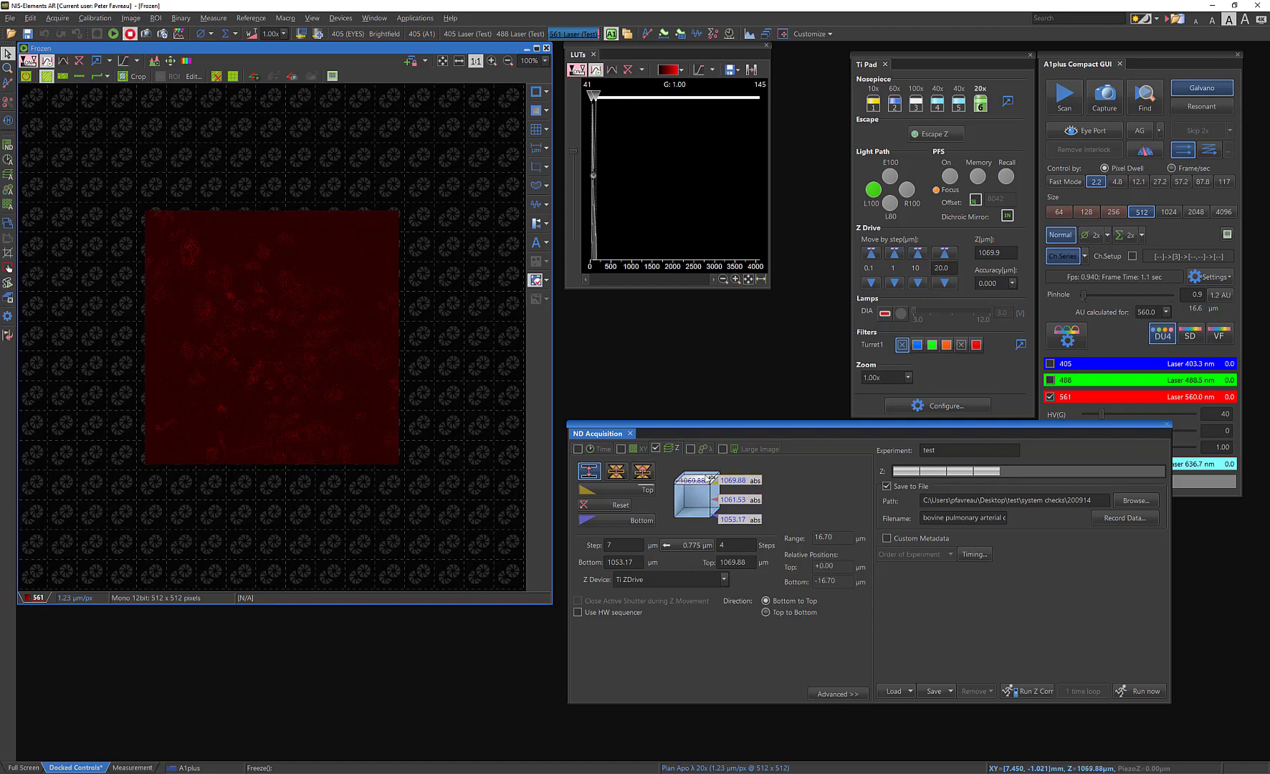
pyautogui.click(730, 500)
# Try a 10 µm step and 3 steps, then accept the suggested 0.775 µm step.
pyautogui.doubleClick(842, 537)
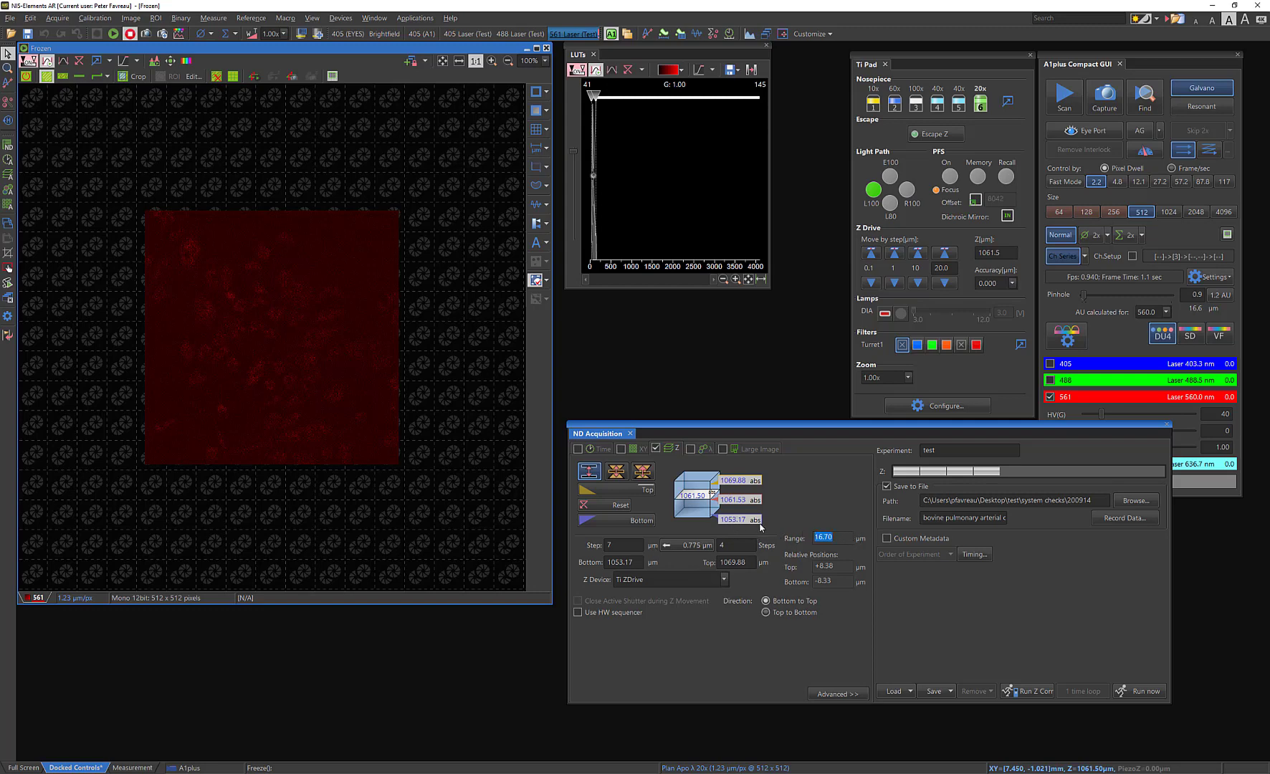
pyautogui.doubleClick(619, 545)
pyautogui.write('10')
pyautogui.doubleClick(721, 544)
pyautogui.write('3')
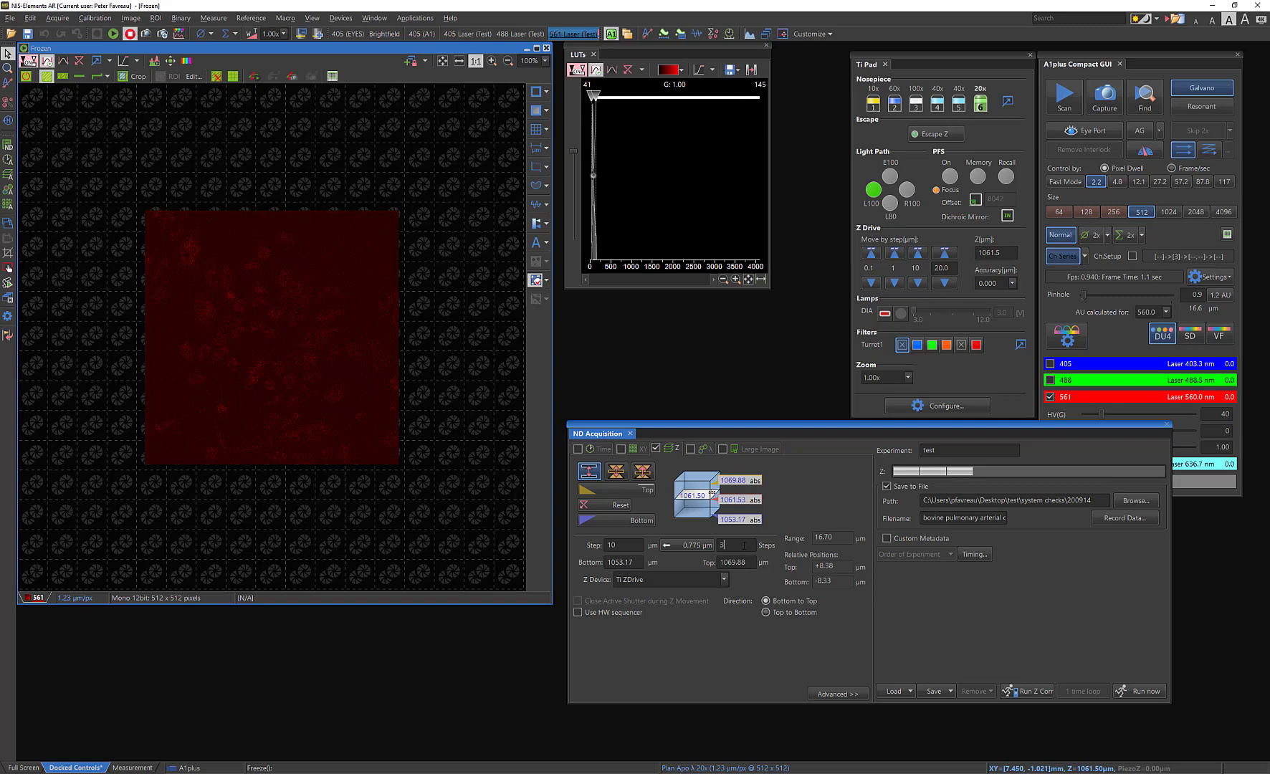
pyautogui.click(687, 546)
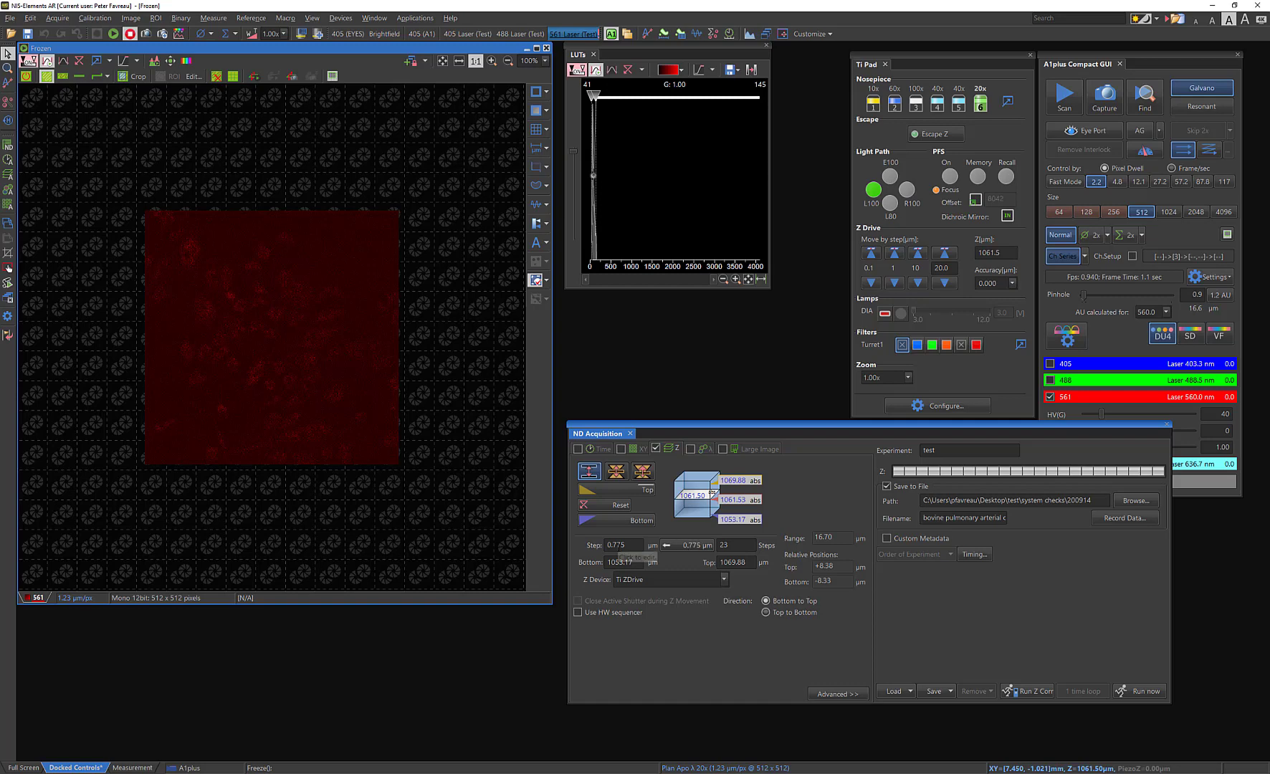
# Reapply the 0.775 µm step, then enter 5 steps for 4.175 µm spacing.
pyautogui.click(631, 544)
pyautogui.click(695, 547)
pyautogui.click(747, 547)
pyautogui.doubleClick(744, 546)
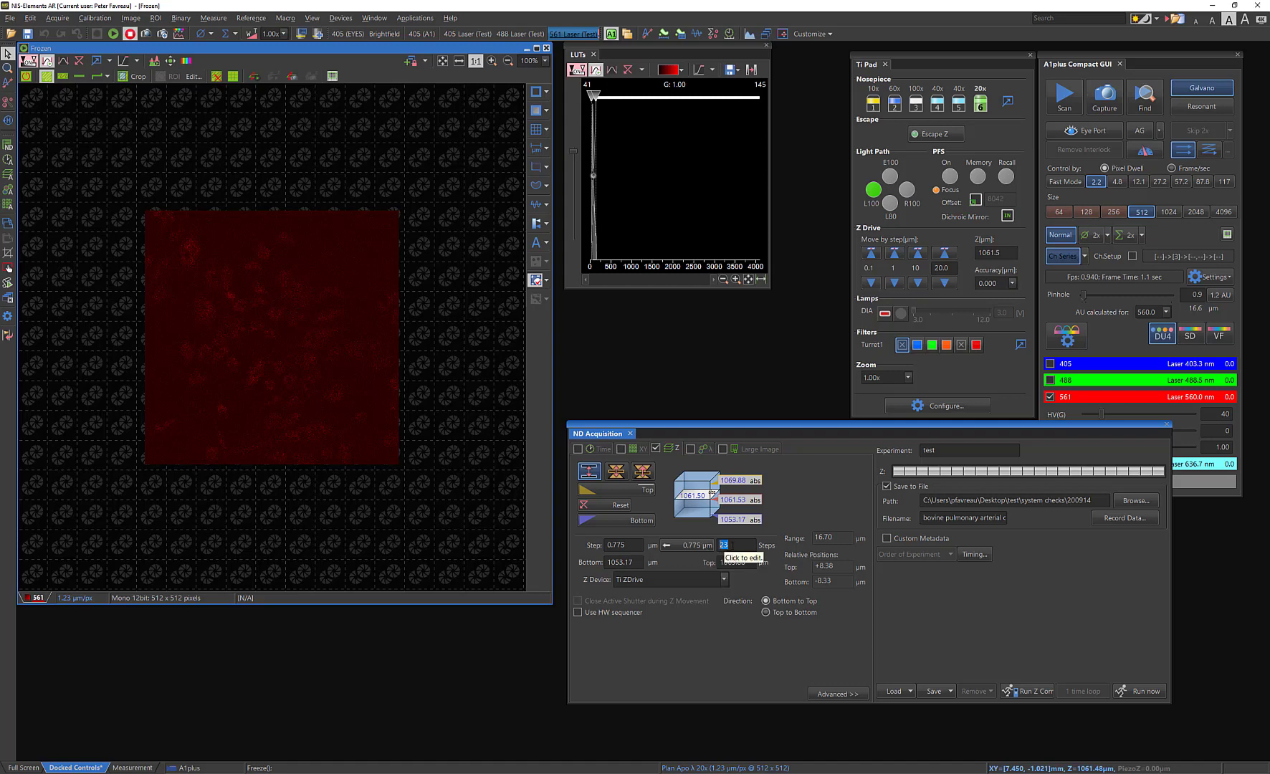
pyautogui.write('5')
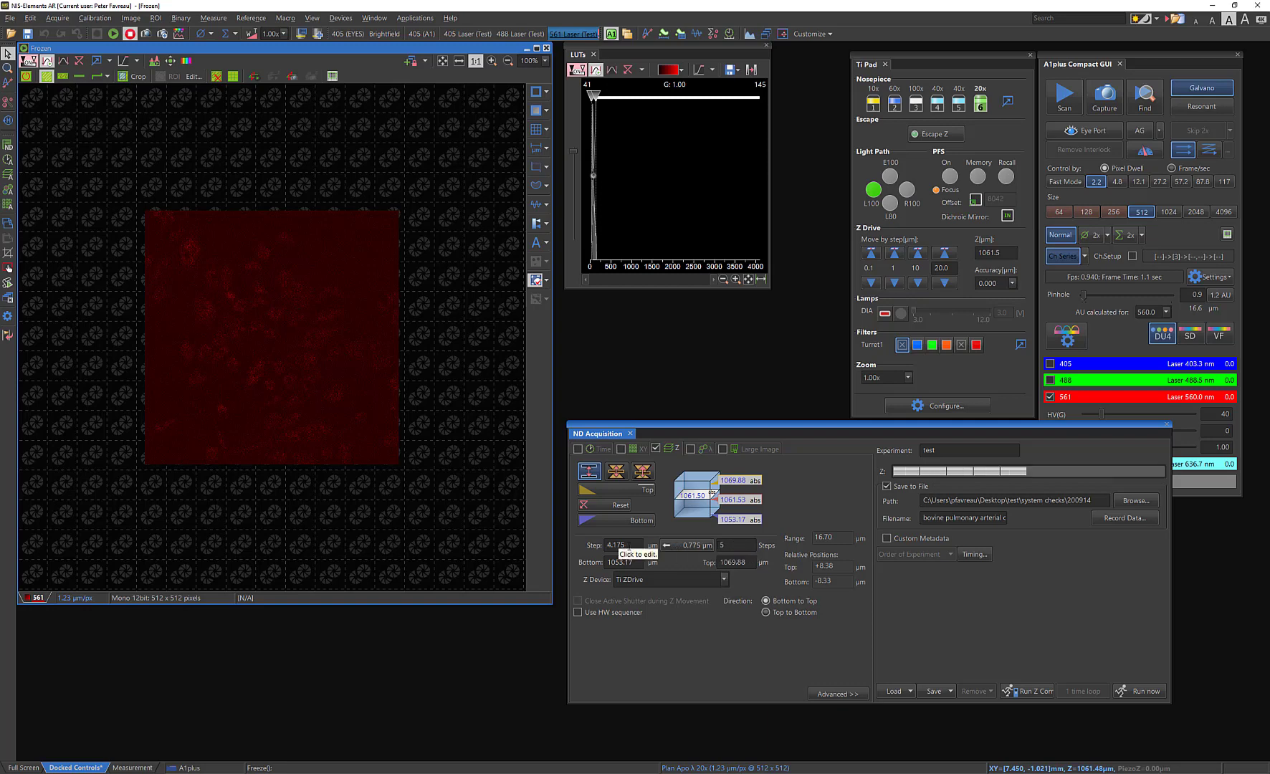
pyautogui.click(616, 545)
# Enable the λ dimension with the 405, 488 and 561 laser channels alongside the Z-stack.
pyautogui.click(700, 452)
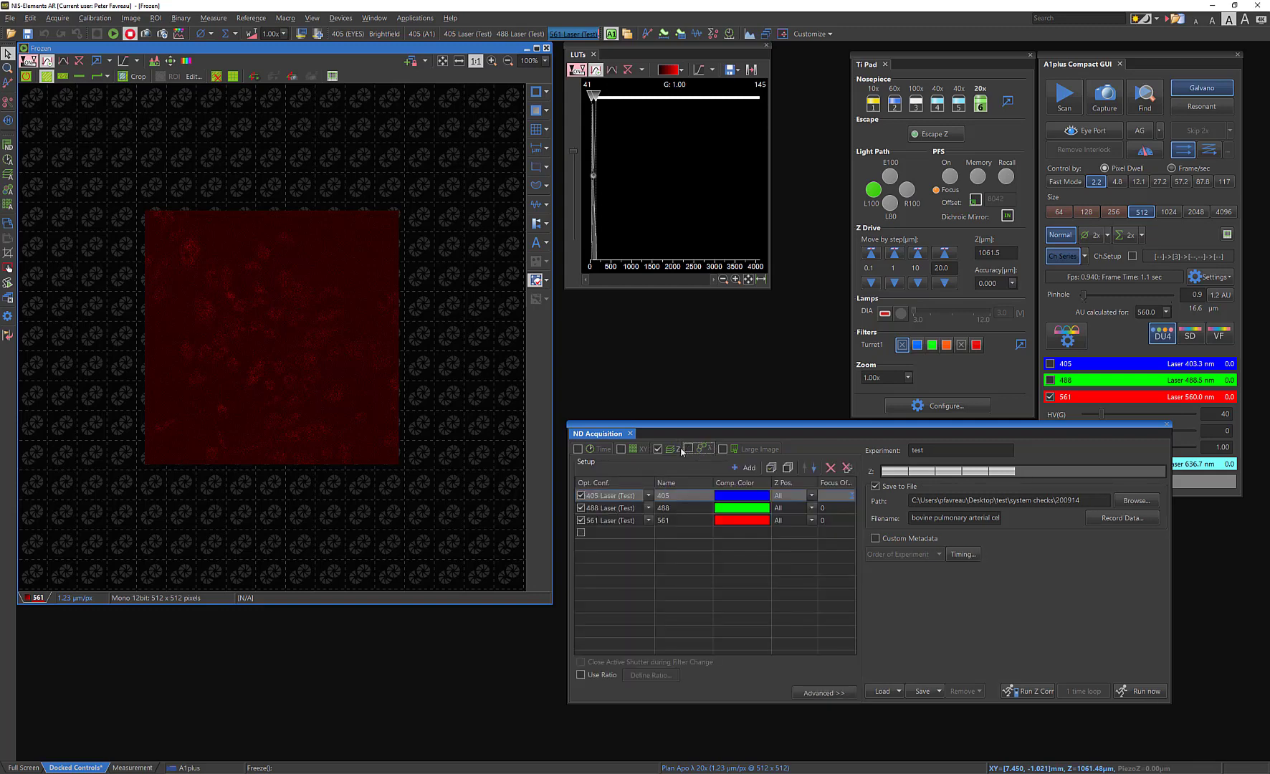
pyautogui.click(688, 449)
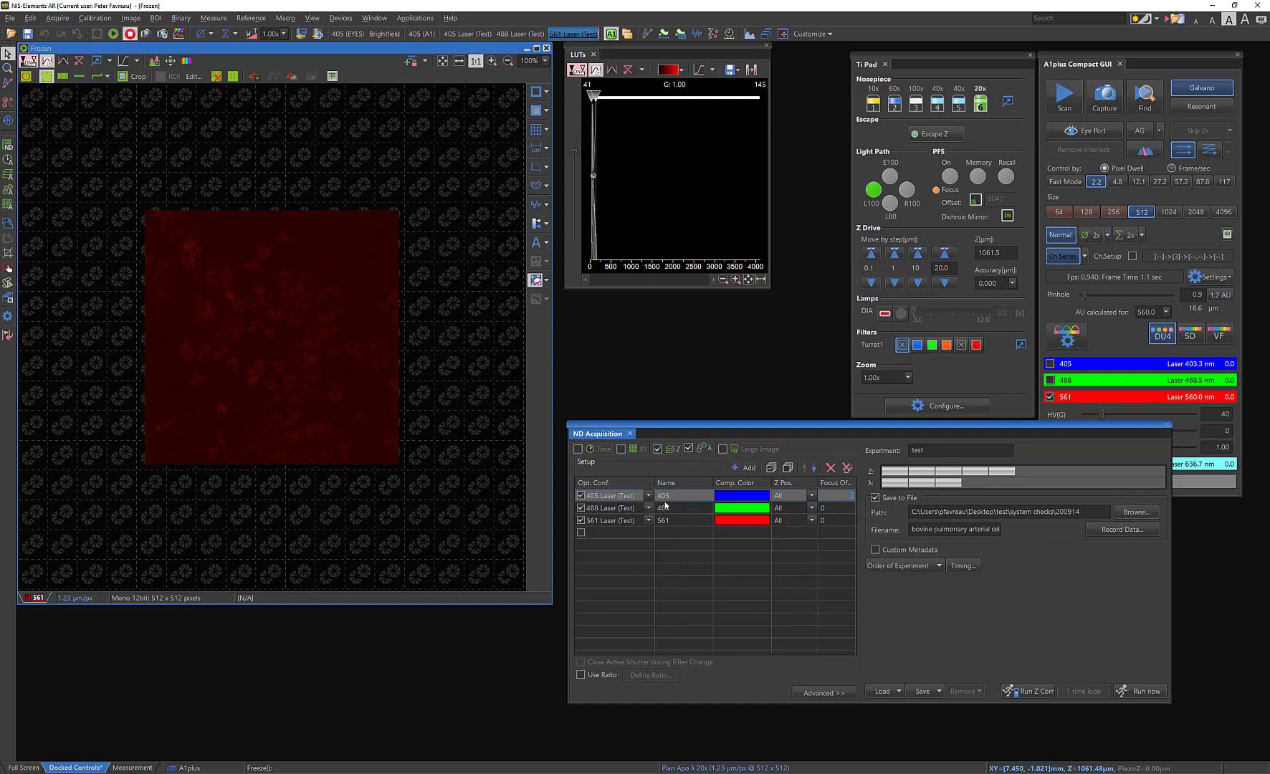
pyautogui.click(668, 450)
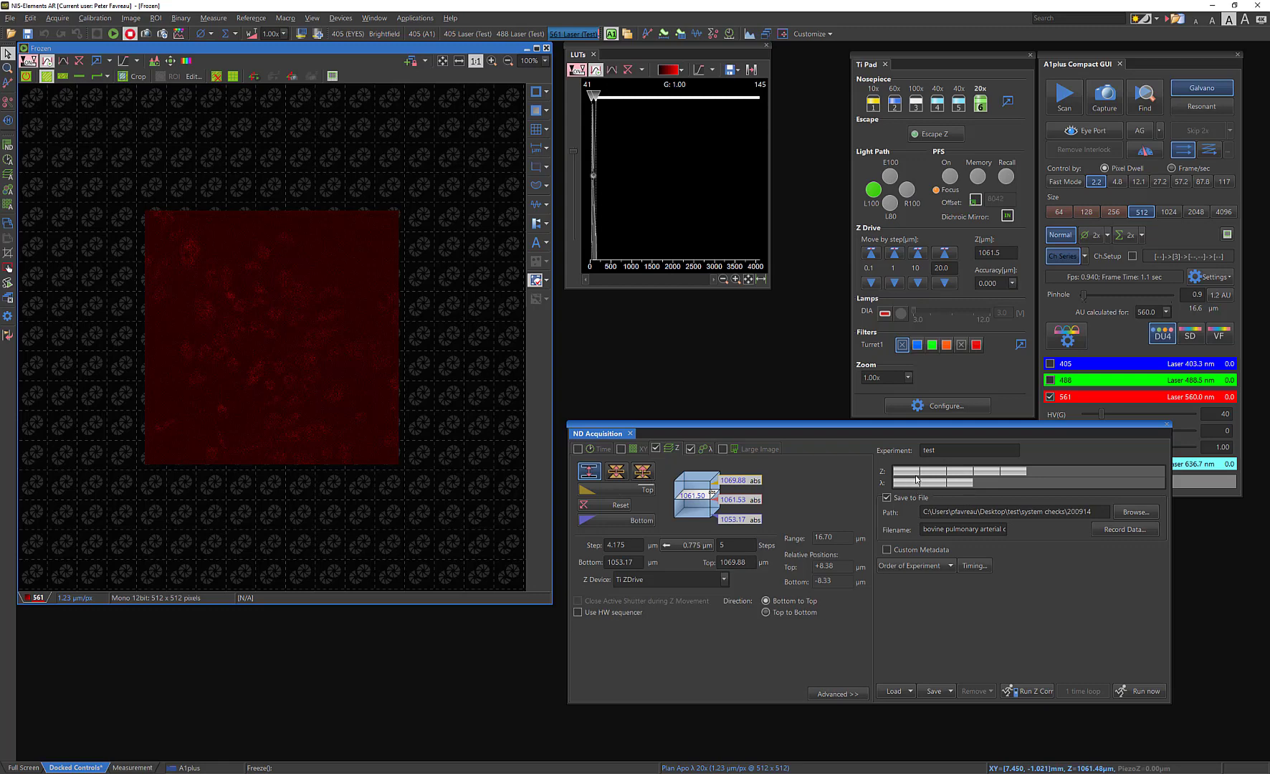
# Run the ND acquisition to capture the five-plane, three-channel stack as bovine pulmonary arterial cells003.nd2.
pyautogui.click(1138, 694)
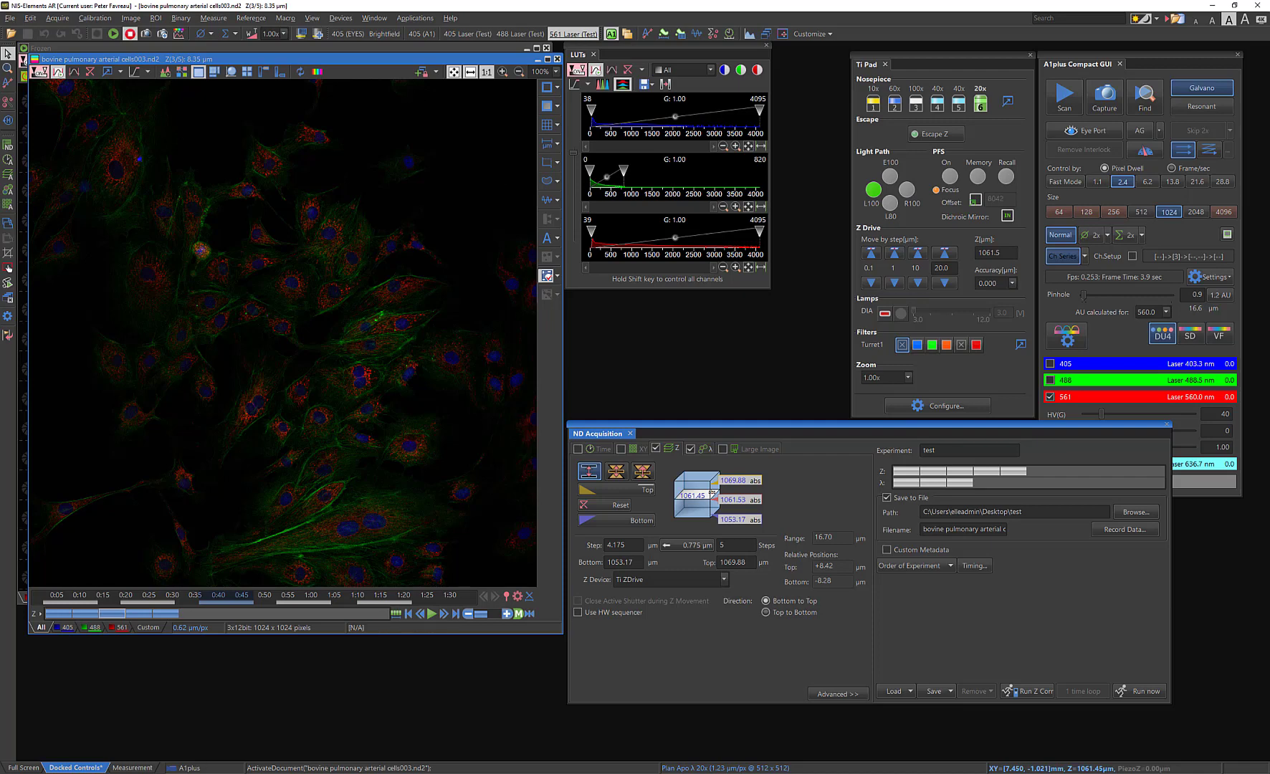
# Browse to Desktop\test and select bovine pulmonary arterial cells003.nd2 to check its 31,028 KB size.
pyautogui.press('super+e')
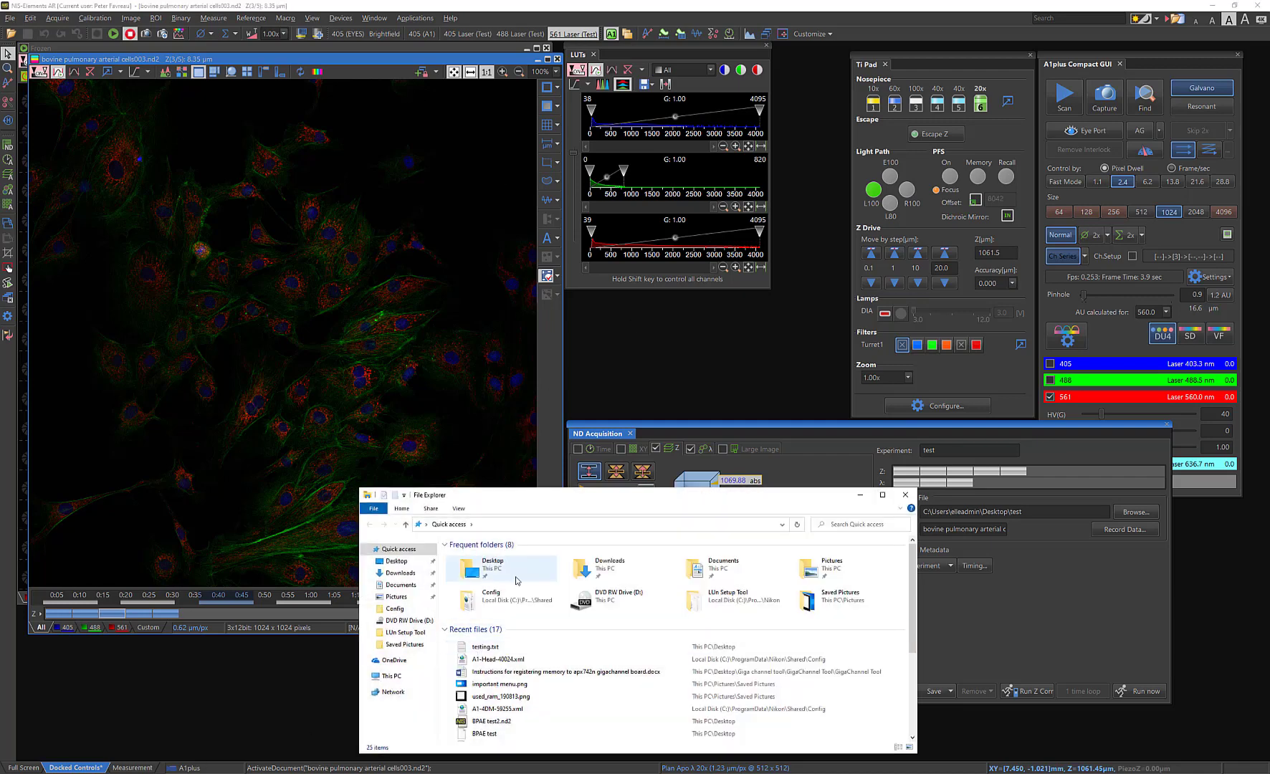
pyautogui.doubleClick(513, 574)
pyautogui.doubleClick(500, 567)
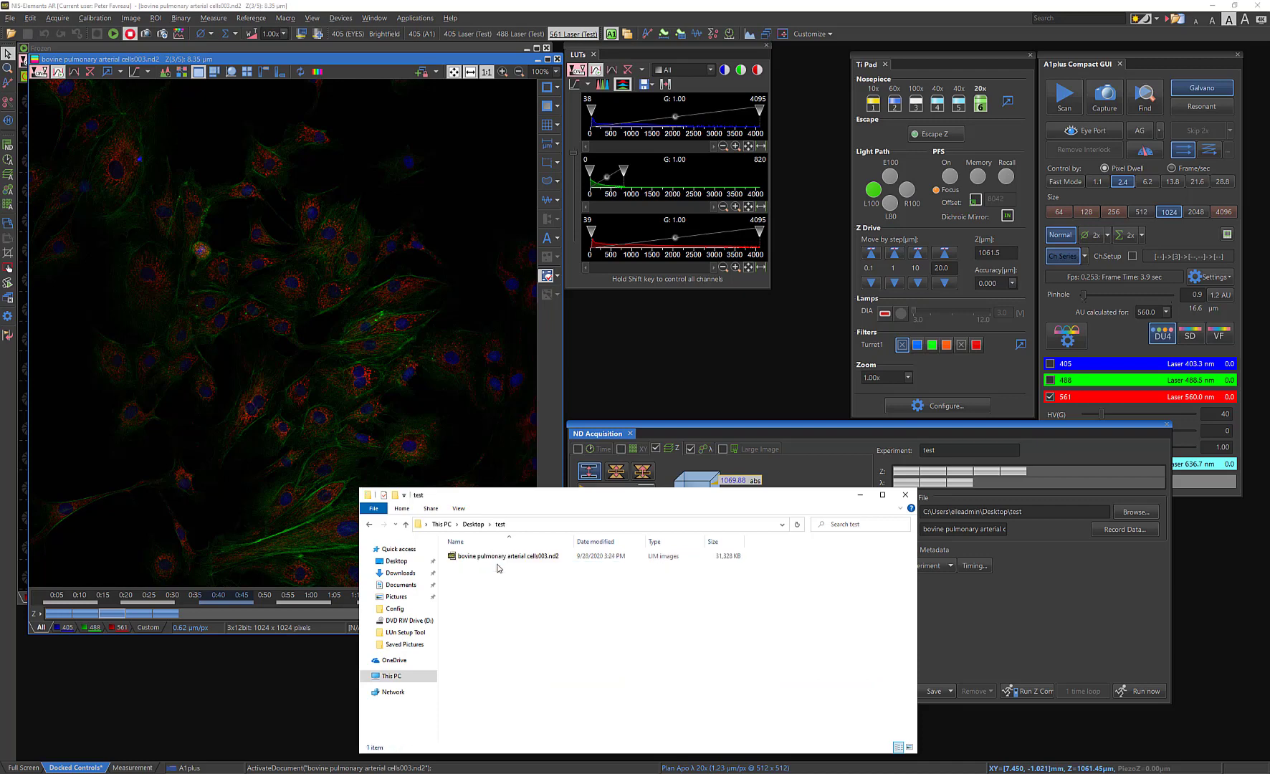
pyautogui.click(499, 565)
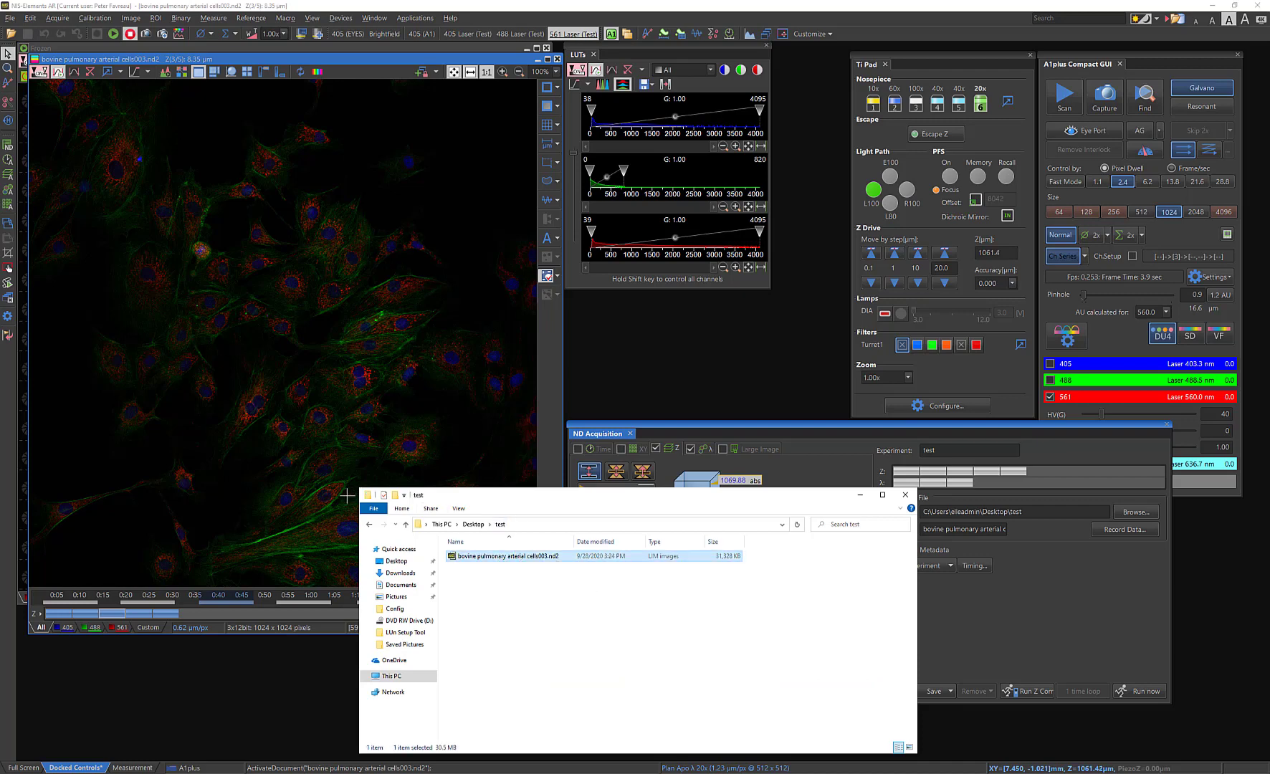
# Close File Explorer and step through the Z planes to the last one at 16.70 µm.
pyautogui.click(905, 494)
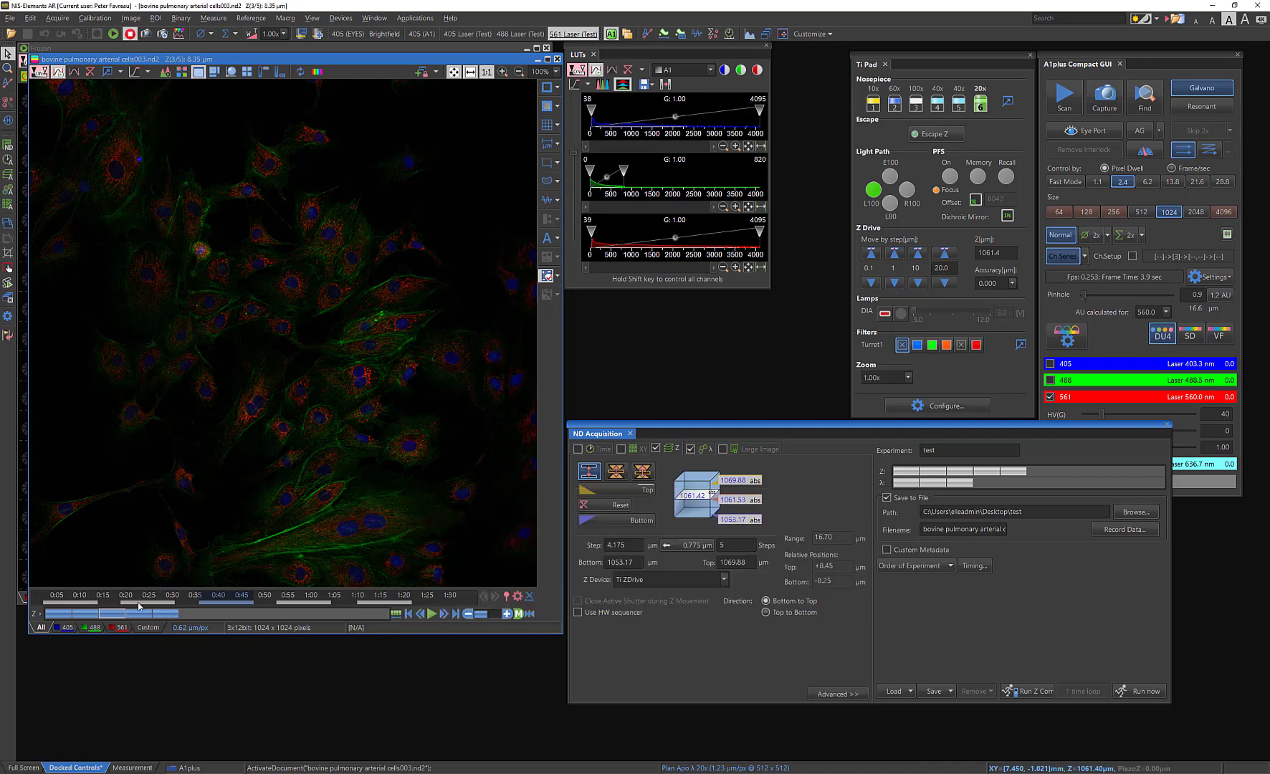
pyautogui.moveTo(123, 618)
pyautogui.mouseDown()
pyautogui.moveTo(63, 623)
pyautogui.moveTo(115, 621)
pyautogui.mouseUp()
pyautogui.click(162, 615)
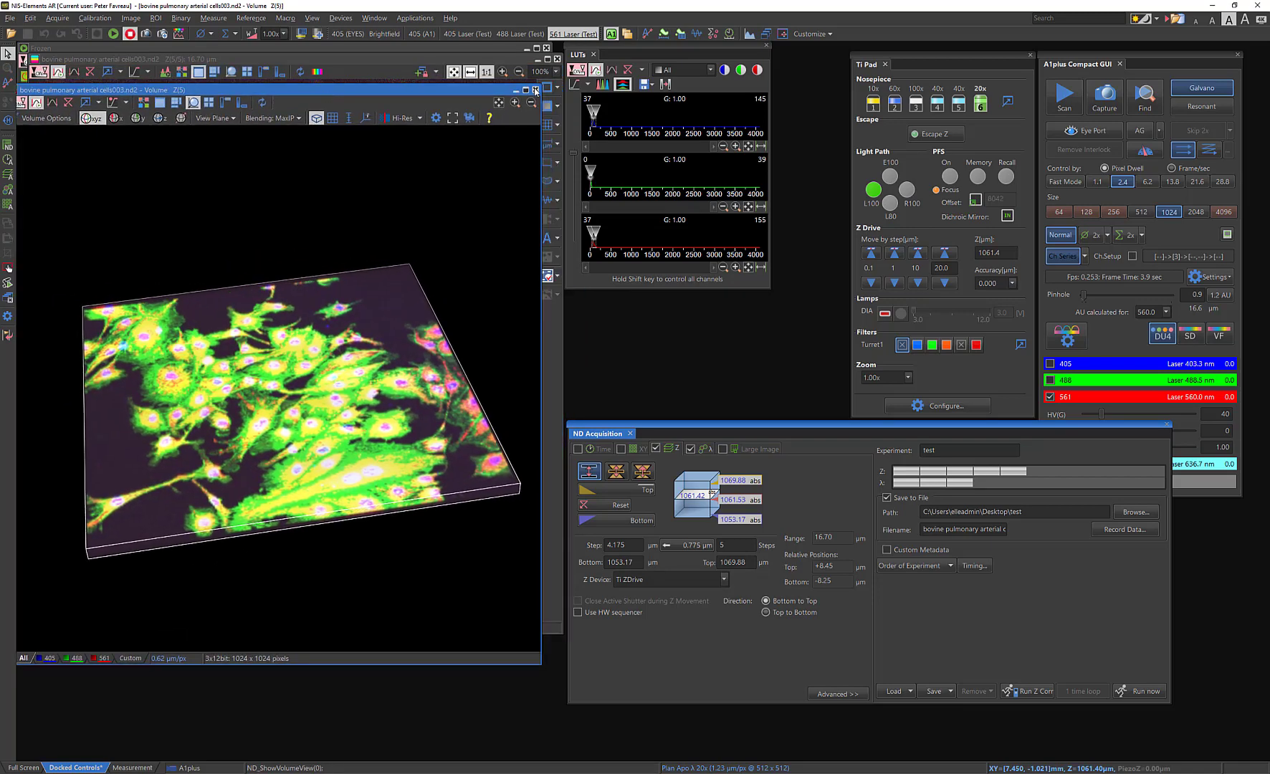
# Close the Volume window to return to the 2D stack at plane 5 of 5.
pyautogui.click(535, 90)
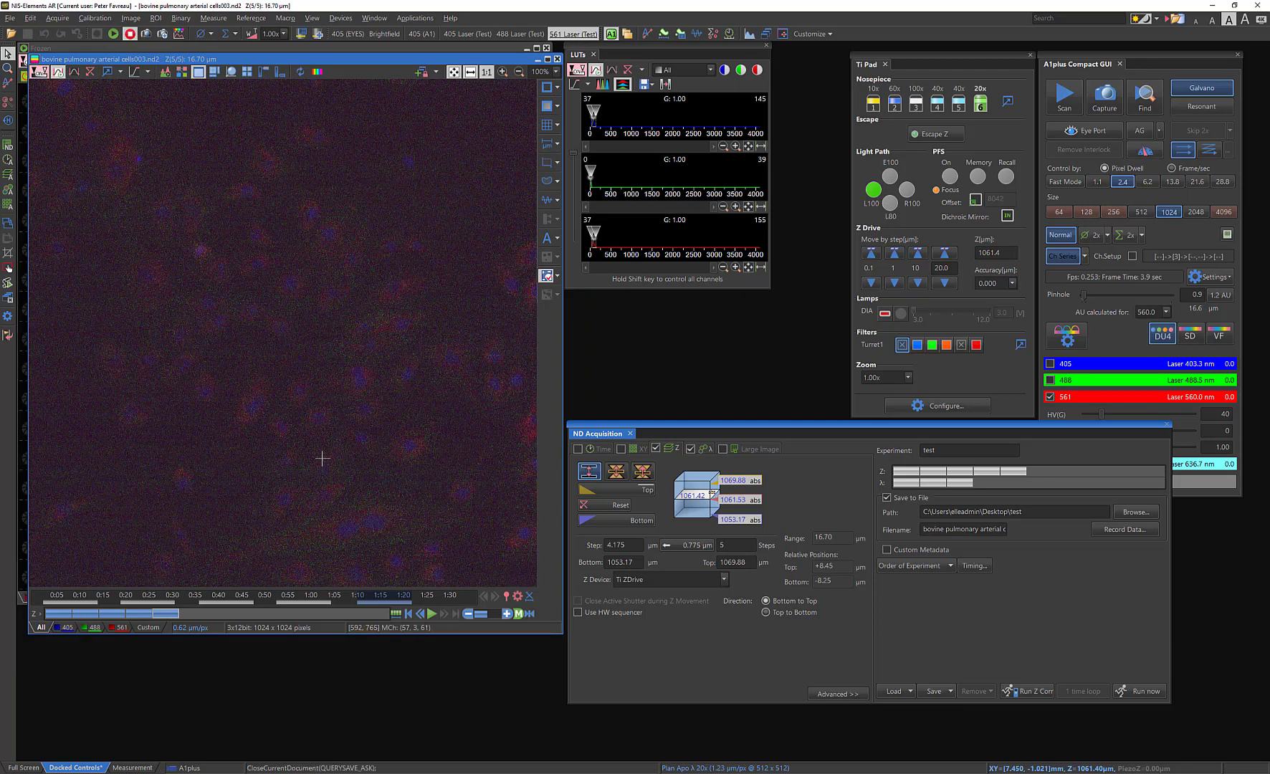